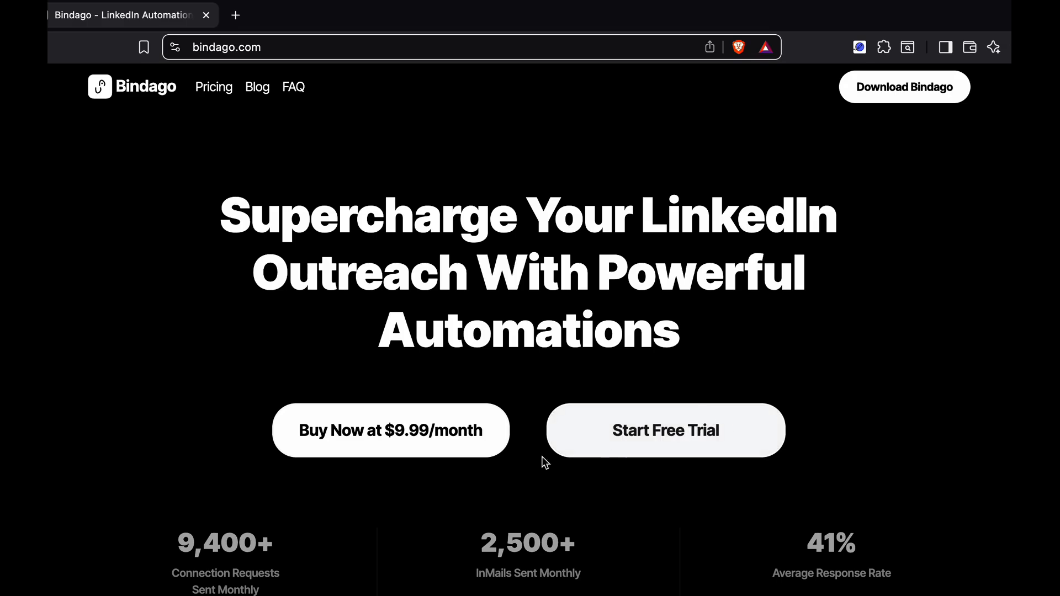
# View the operating-system download options for Bindago on its website and dismiss them
pyautogui.click(899, 93)
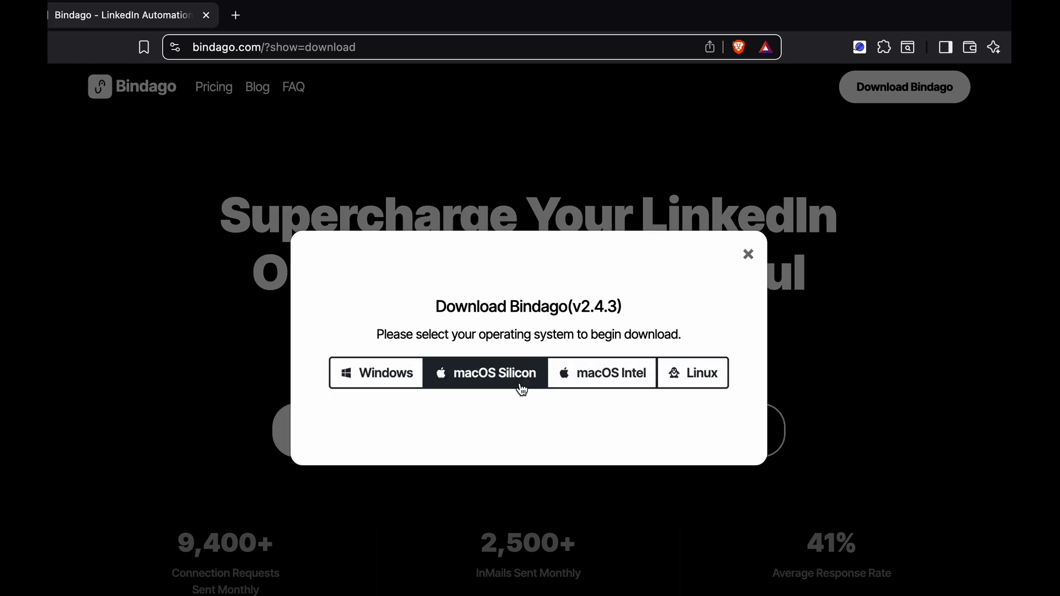
pyautogui.click(749, 256)
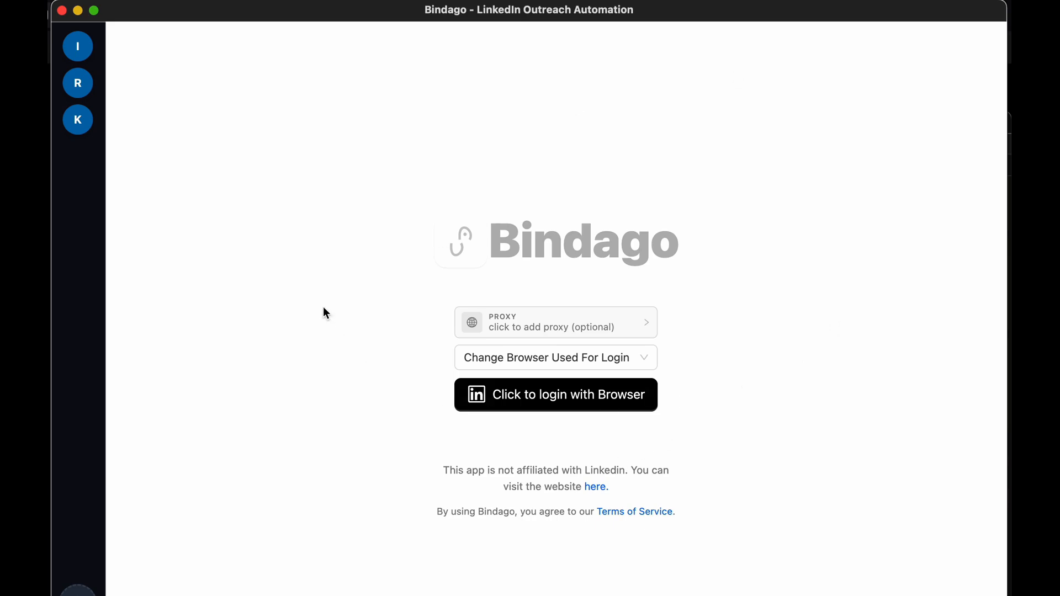
# Switch to the Bindago desktop app, open the K account and start creating another campaign
pyautogui.click(73, 125)
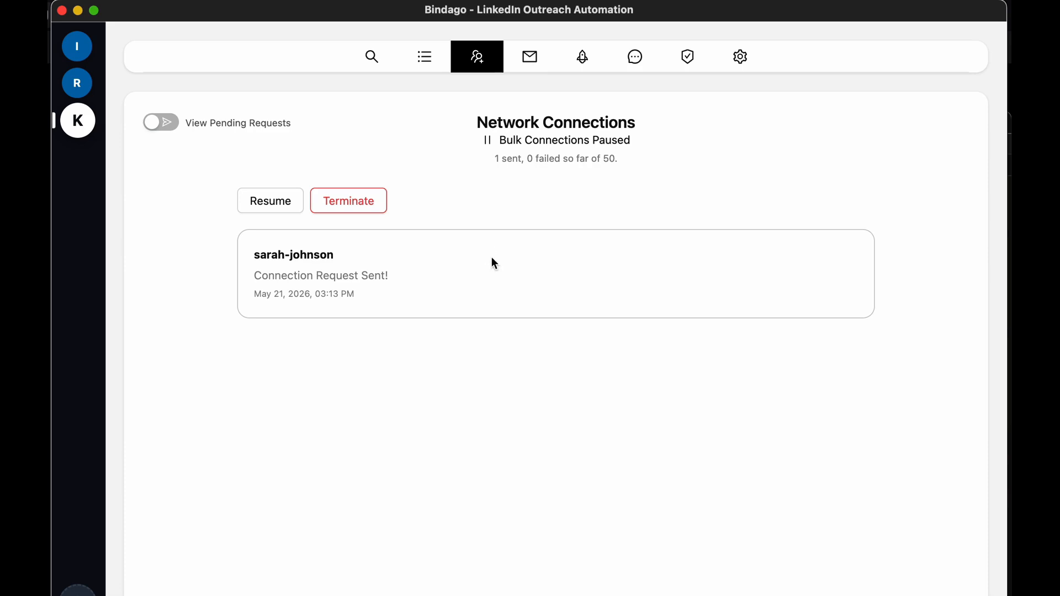
pyautogui.click(586, 61)
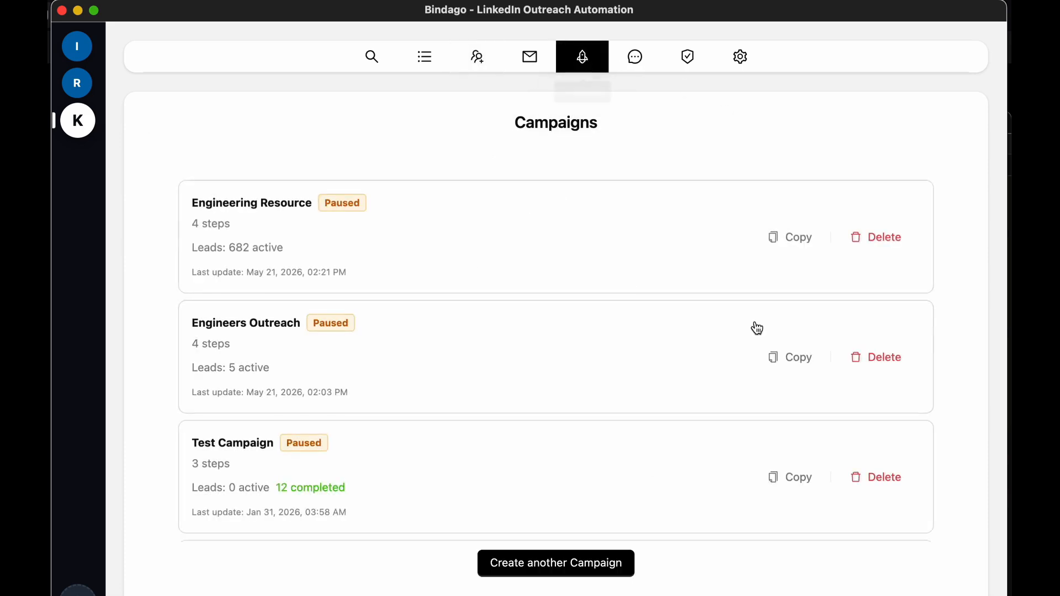
pyautogui.click(552, 568)
# Name the new campaign "SaaS Leads Campaign"
pyautogui.click(641, 211)
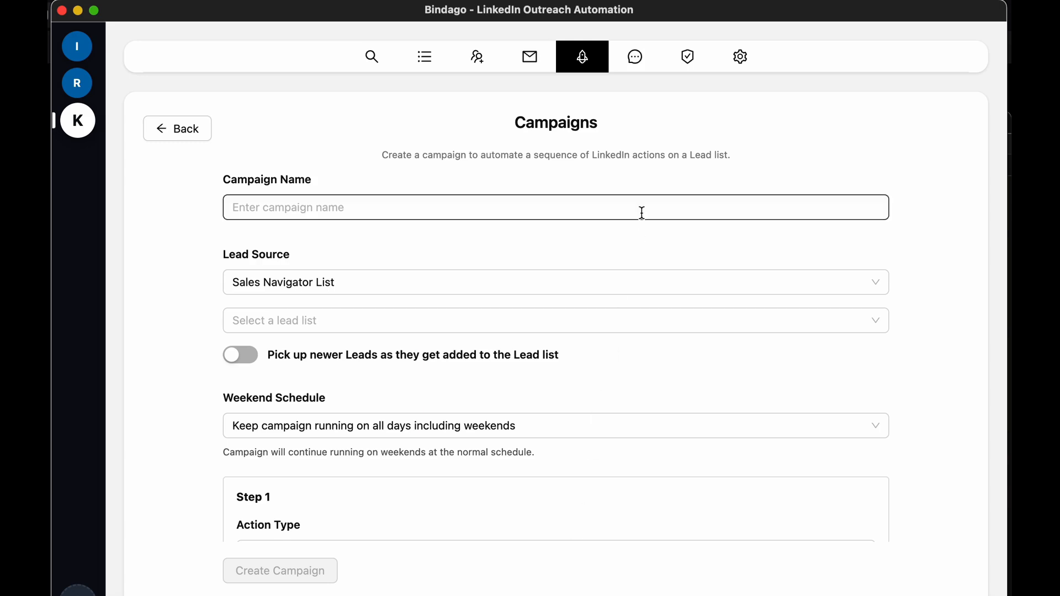
pyautogui.click(413, 213)
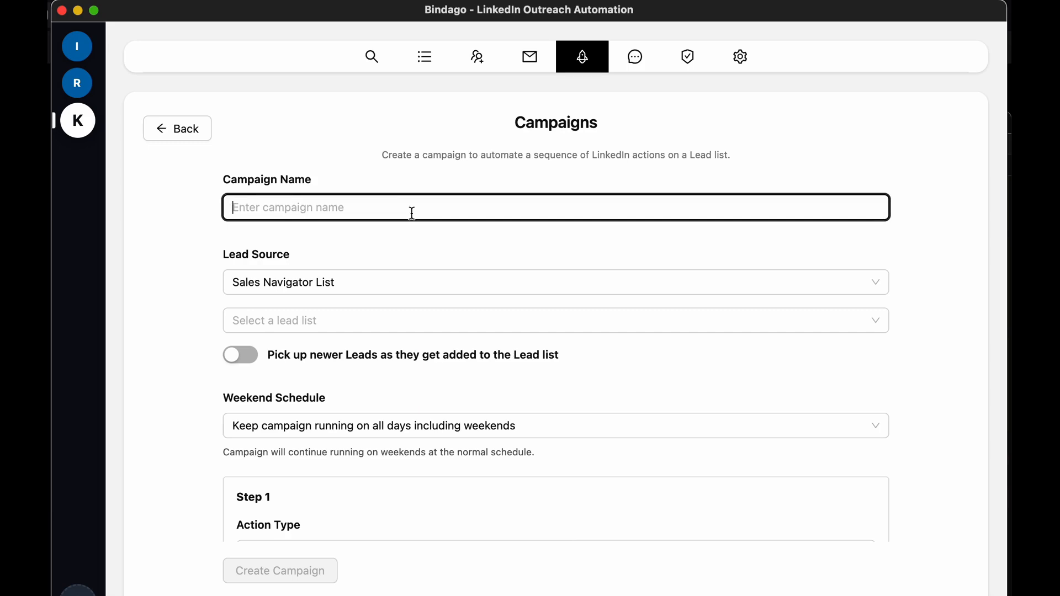
pyautogui.write('Saa')
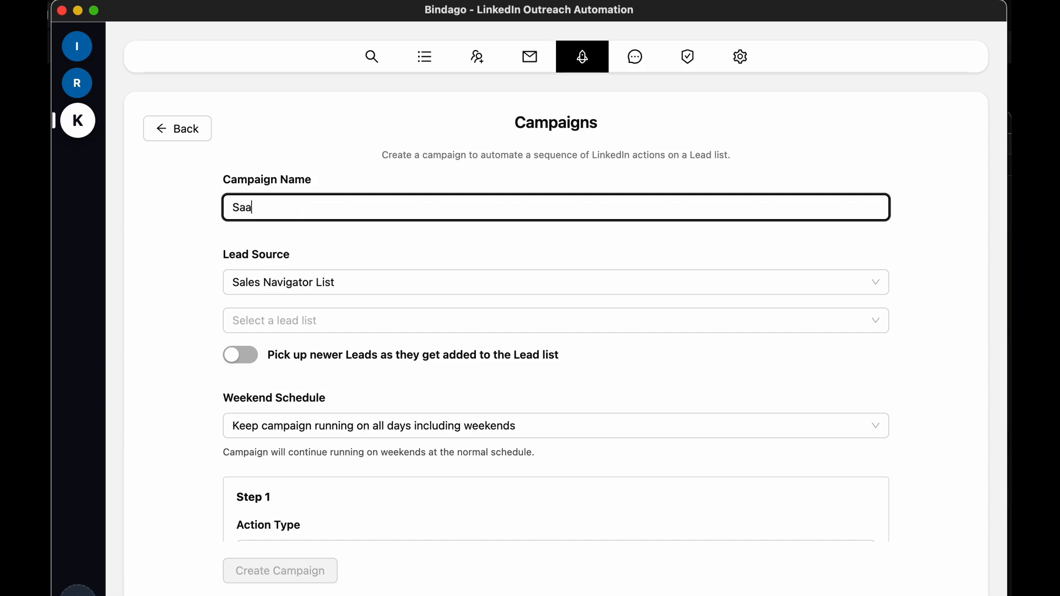
pyautogui.write('S Leads Campaigjn')
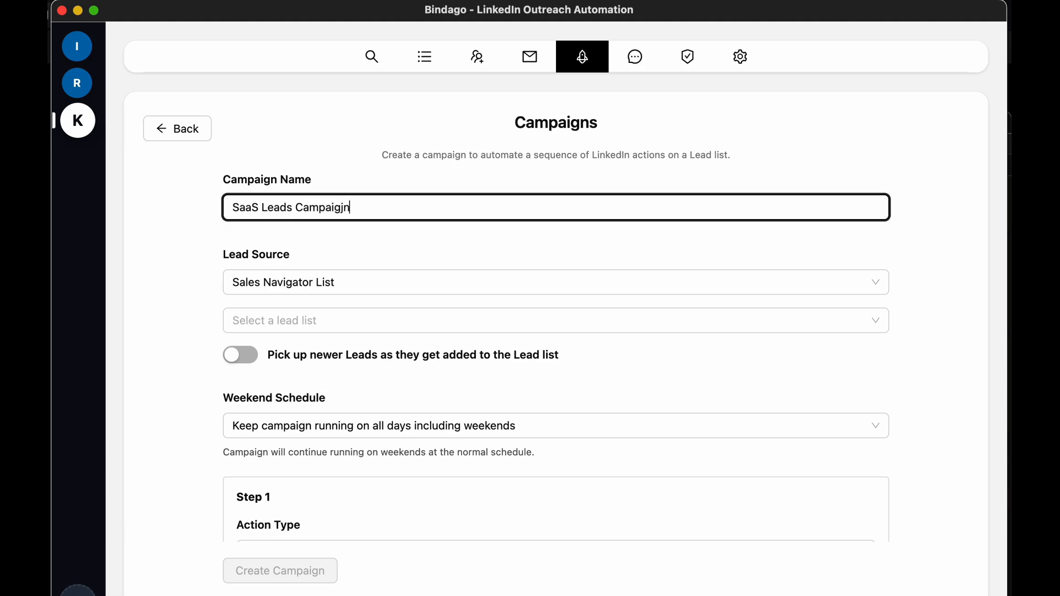
pyautogui.press('BackSpace')
pyautogui.press('BackSpace')
pyautogui.write('n')
pyautogui.click(386, 246)
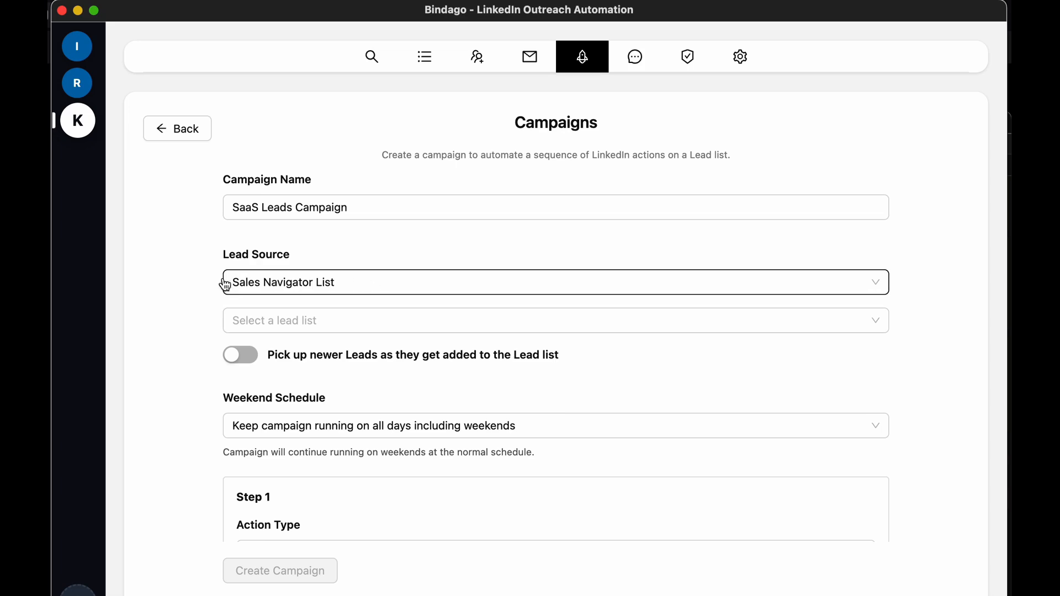
# Use Sales Navigator List as the campaign's lead source and select the Potential Customers lead list
pyautogui.click(294, 326)
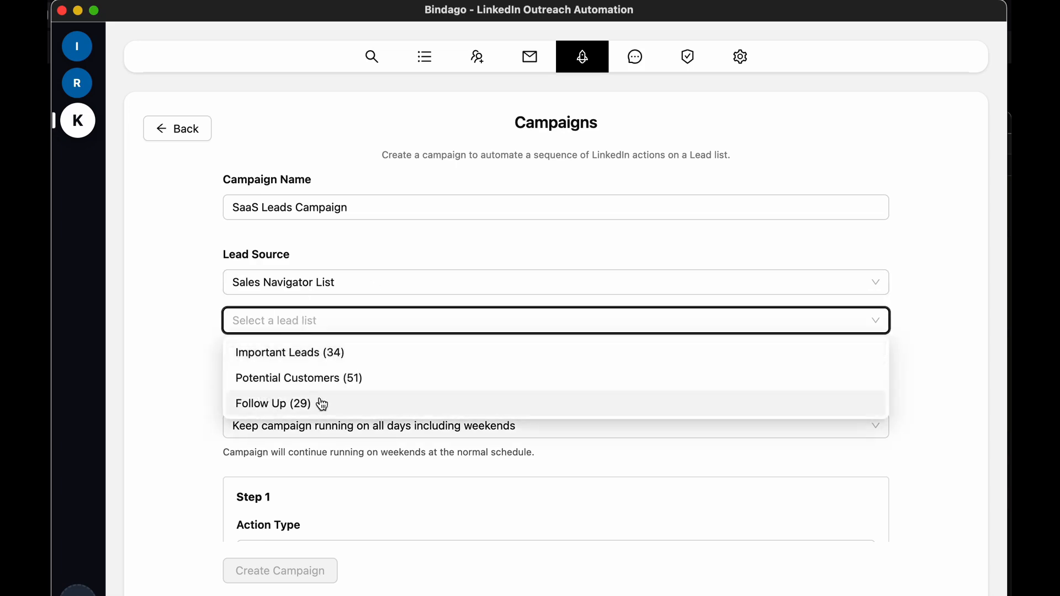
pyautogui.click(195, 305)
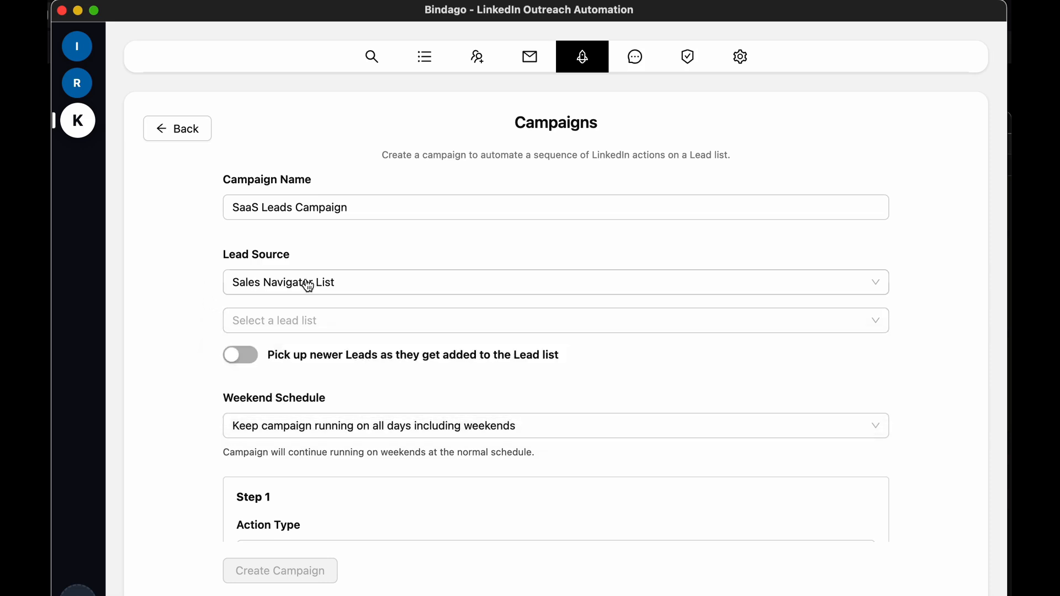
pyautogui.click(409, 287)
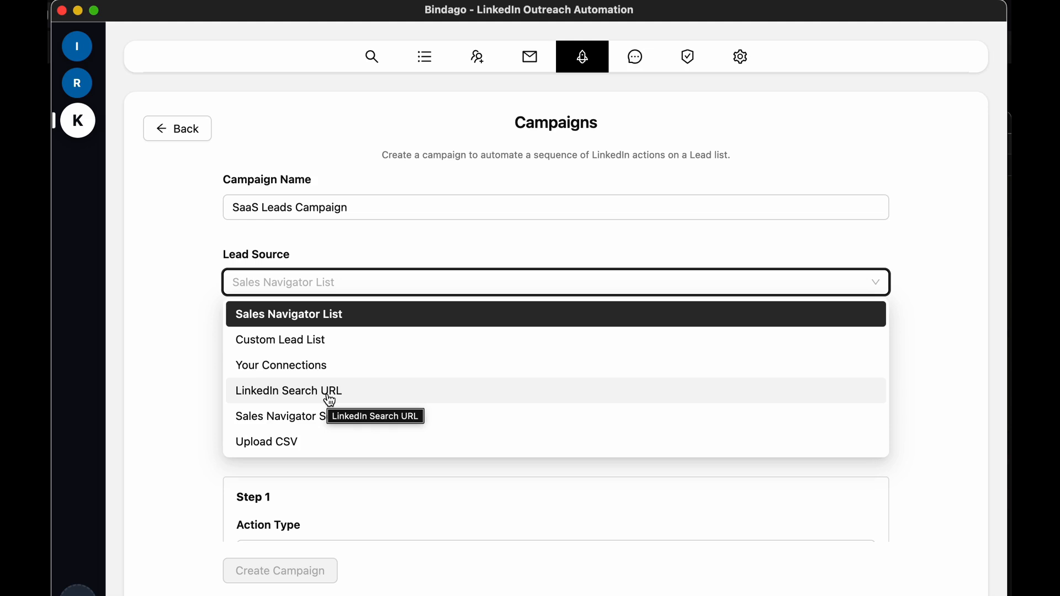
pyautogui.click(278, 323)
pyautogui.click(370, 319)
pyautogui.click(354, 385)
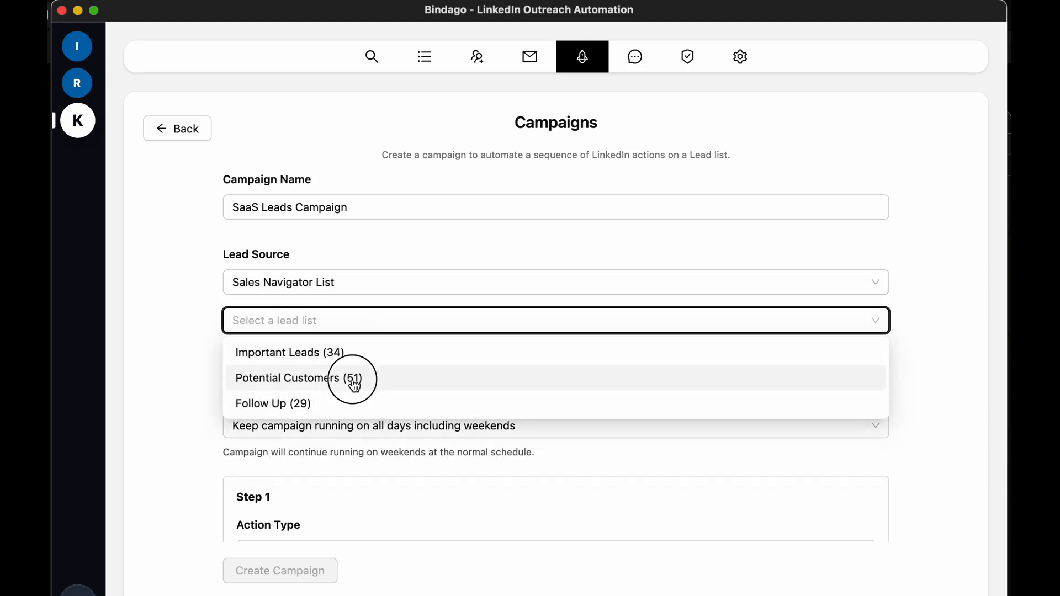
# Set the action type of campaign Step 1 to View Profile
pyautogui.scroll(-5, 595, 398)
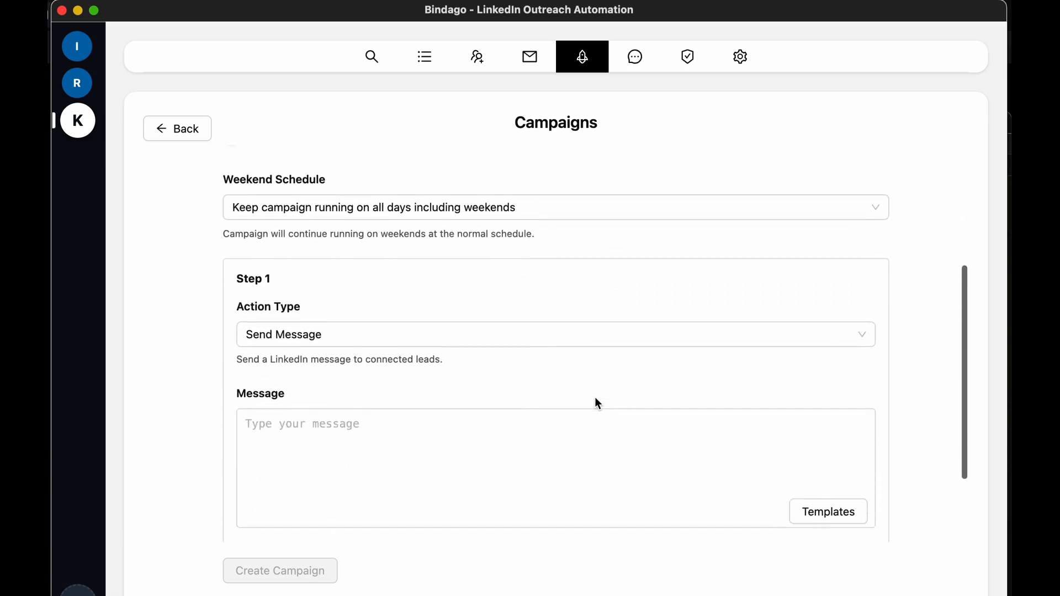
pyautogui.scroll(-3, 597, 399)
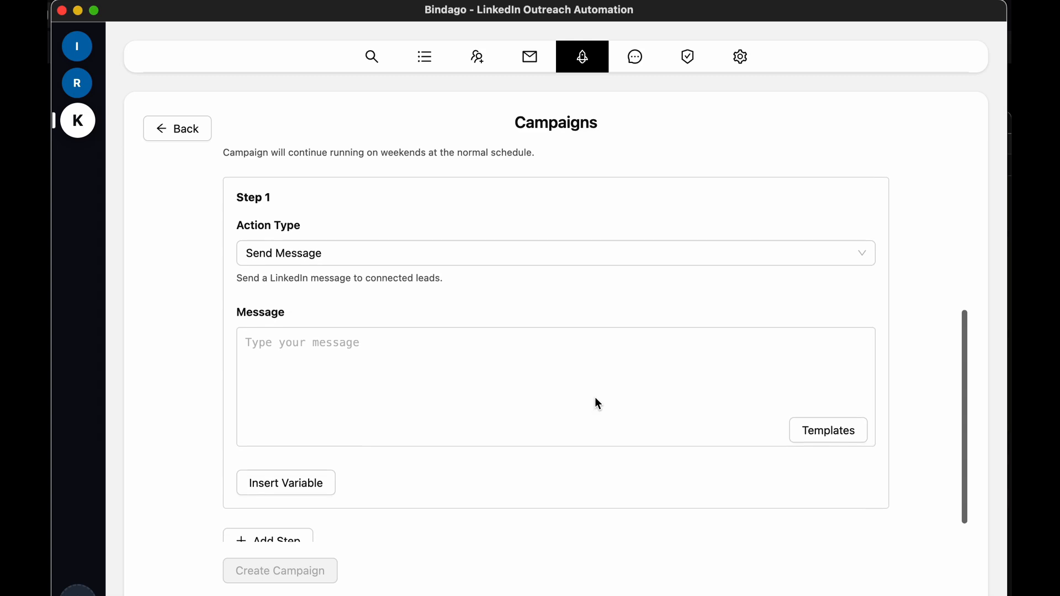
pyautogui.click(478, 258)
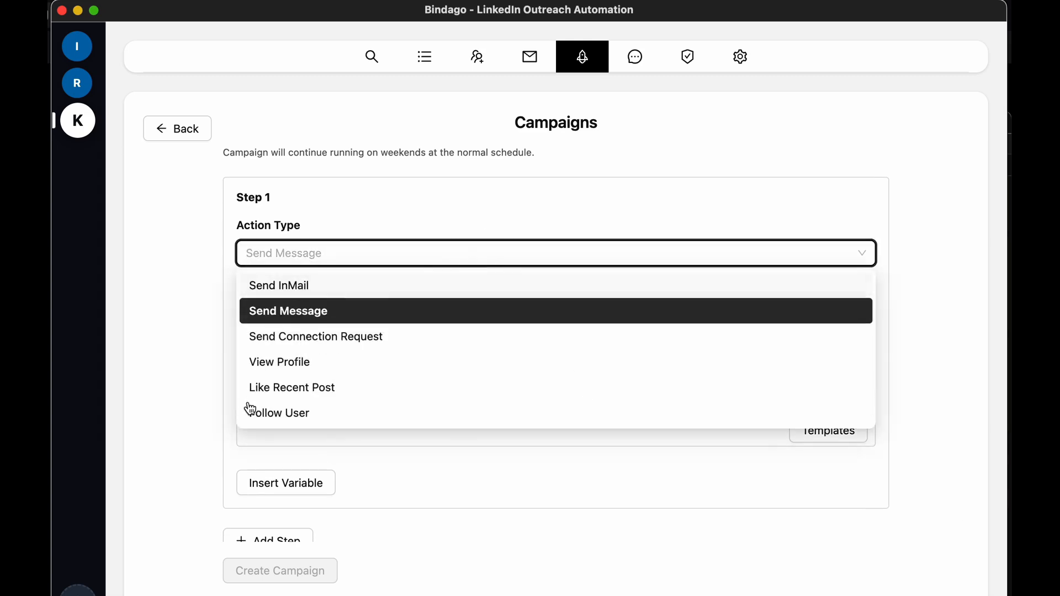
pyautogui.click(307, 365)
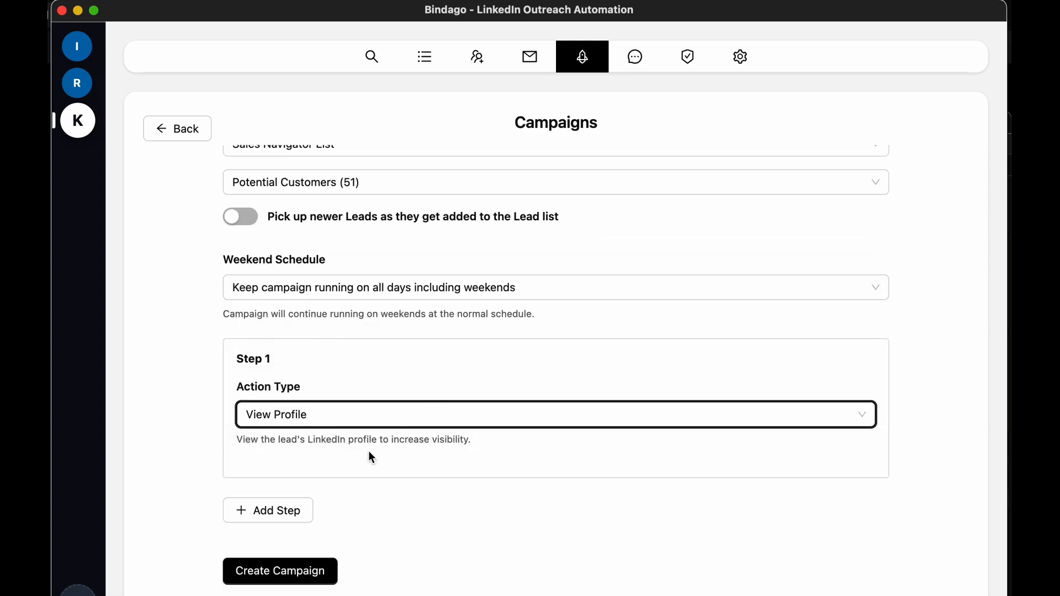
# Add a second campaign step that sends a connection request 5 minutes from the previous step
pyautogui.click(289, 508)
pyautogui.scroll(-3, 480, 458)
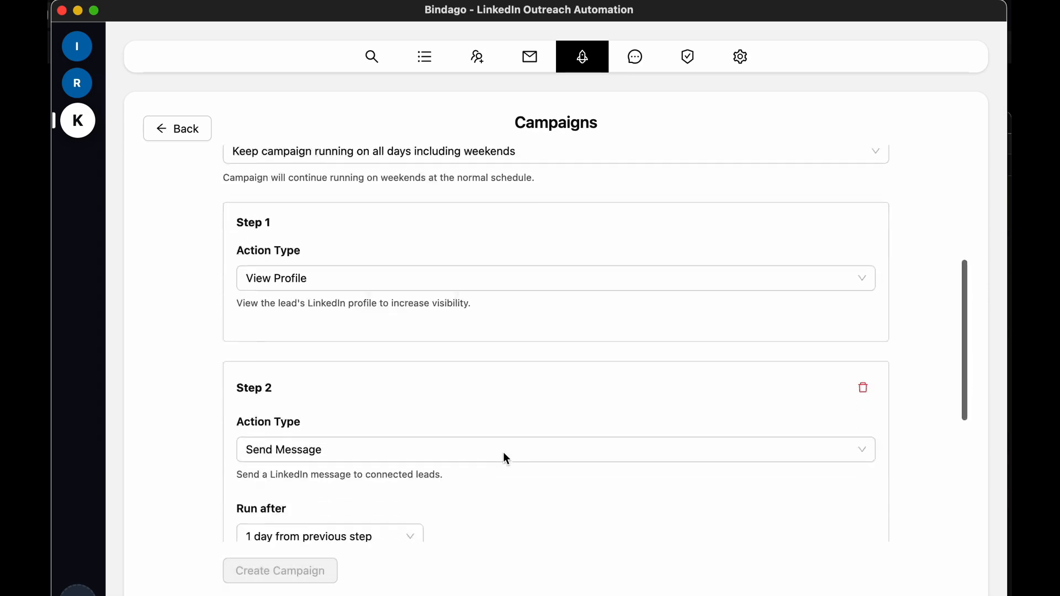
pyautogui.scroll(-4, 506, 458)
pyautogui.click(384, 336)
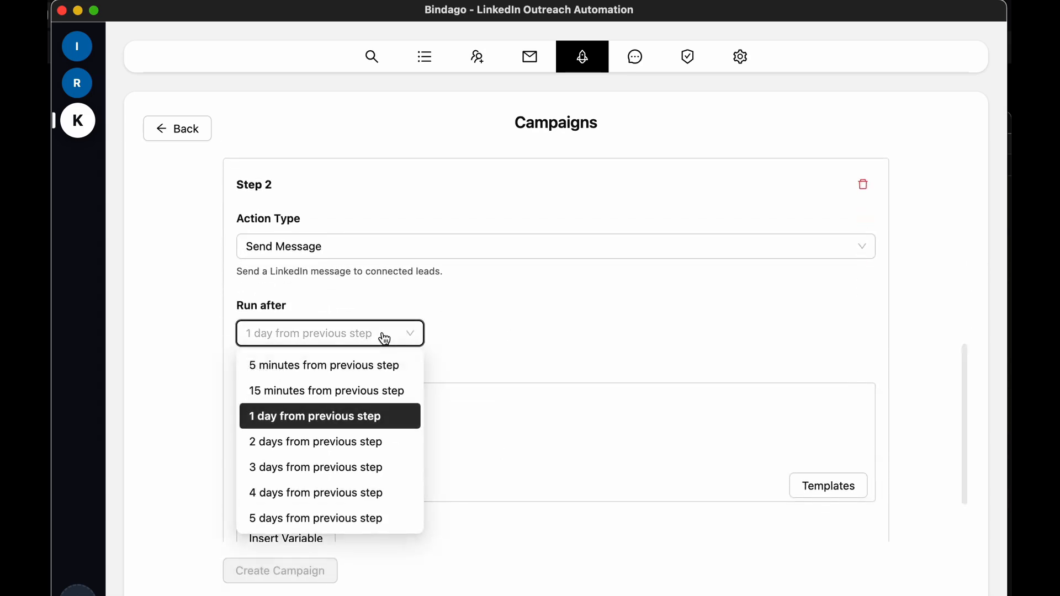
pyautogui.click(359, 365)
pyautogui.click(365, 247)
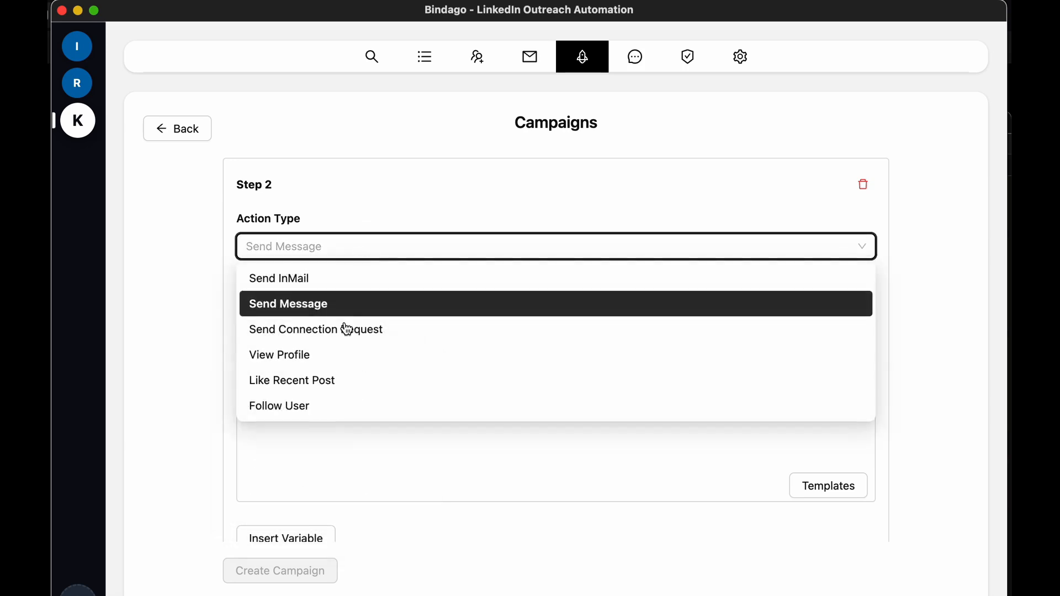
pyautogui.click(345, 331)
# Begin the Step 2 connection message with "Hello {{firstName}},", inserting the First Name variable
pyautogui.scroll(-2, 552, 333)
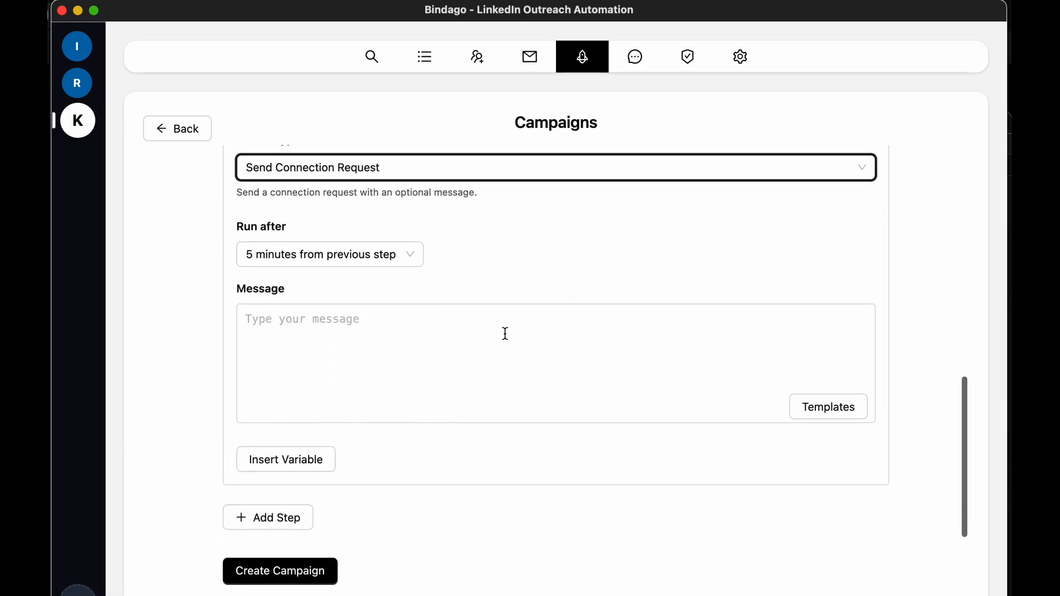
pyautogui.click(395, 340)
pyautogui.write('Hell')
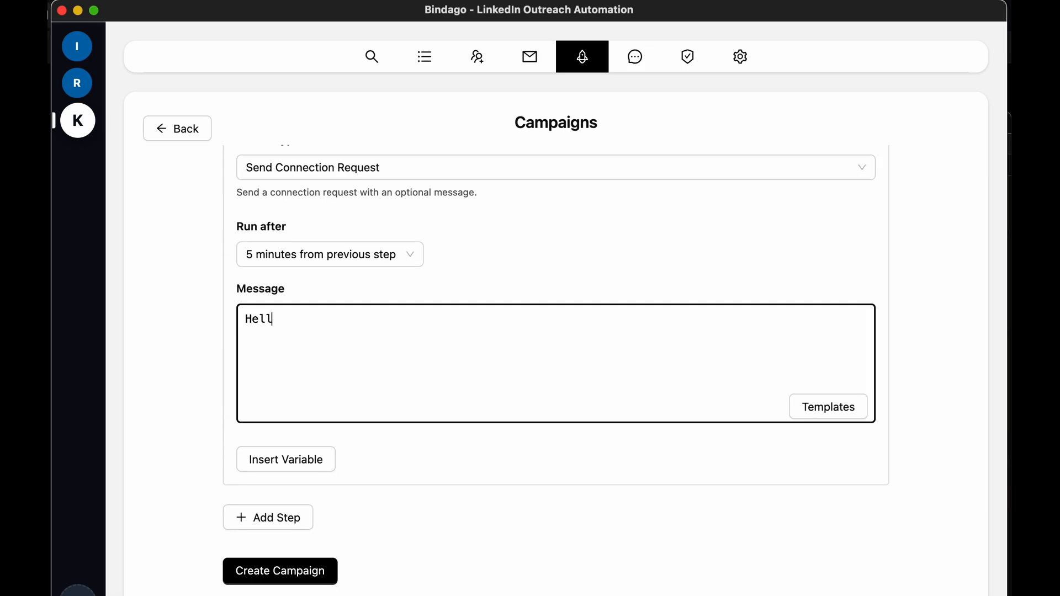
pyautogui.write('o')
pyautogui.click(293, 463)
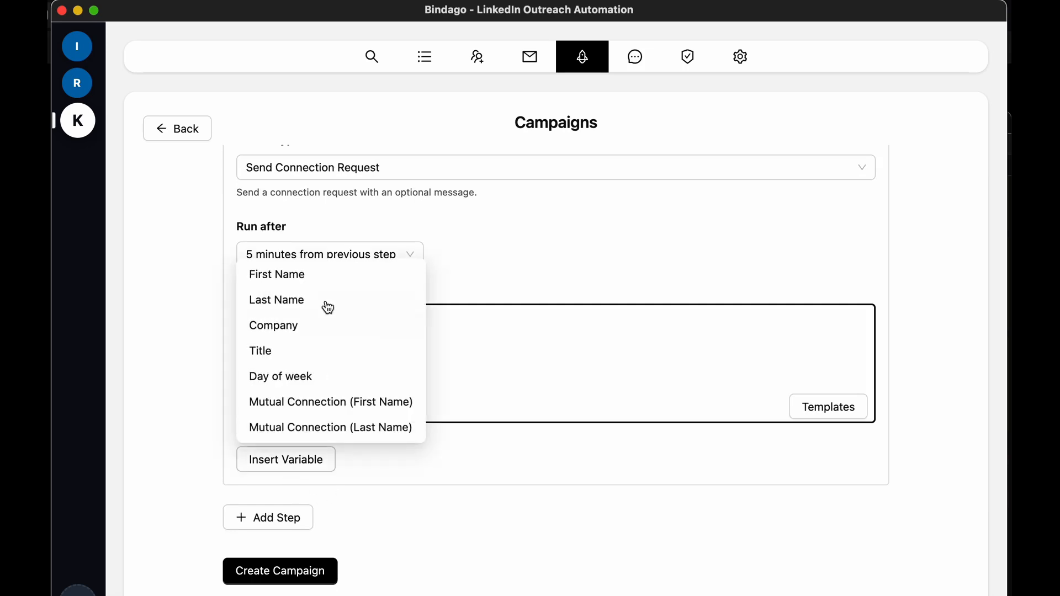
pyautogui.click(318, 280)
pyautogui.write(', ')
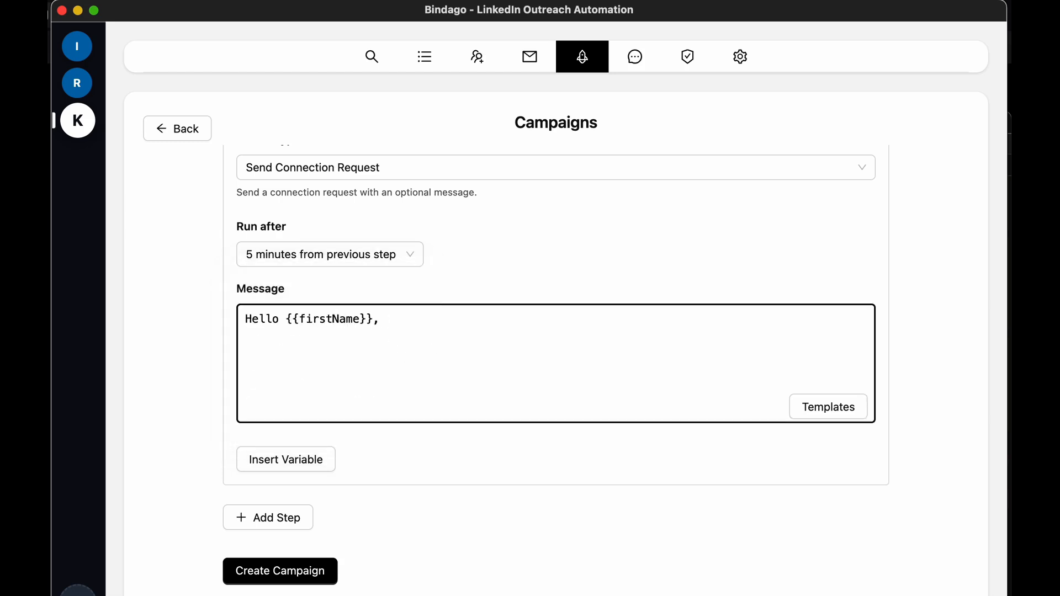
pyautogui.write('o')
# Complete the Step 2 message with "I see we both have {{firstNameOfMutual}} in our network. Would love to connect.", inserting the mutual connection's first-name variable
pyautogui.press('BackSpace')
pyautogui.write('I see we both have')
pyautogui.click(281, 466)
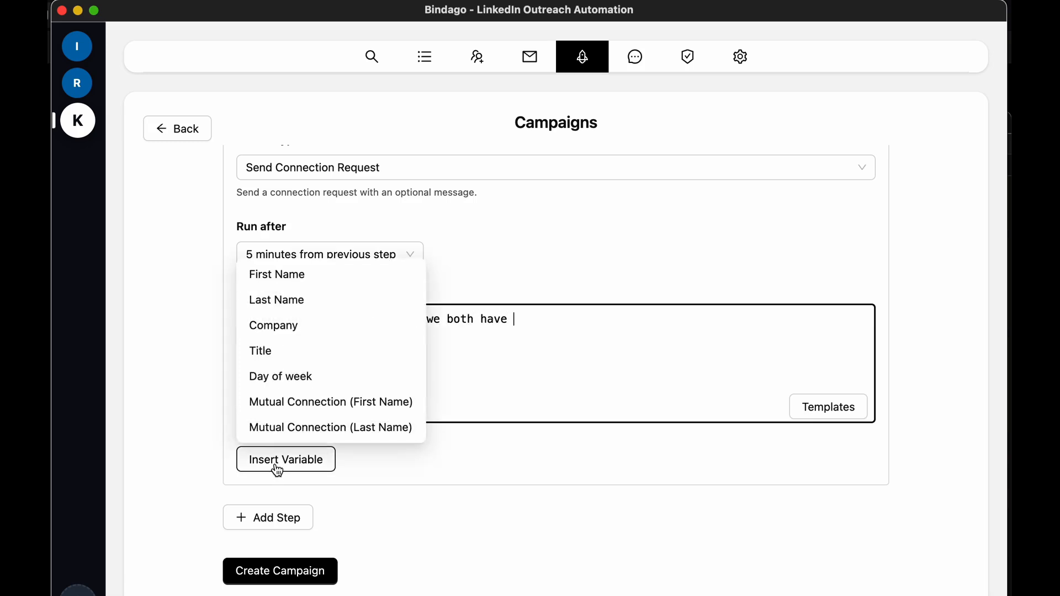
pyautogui.click(294, 409)
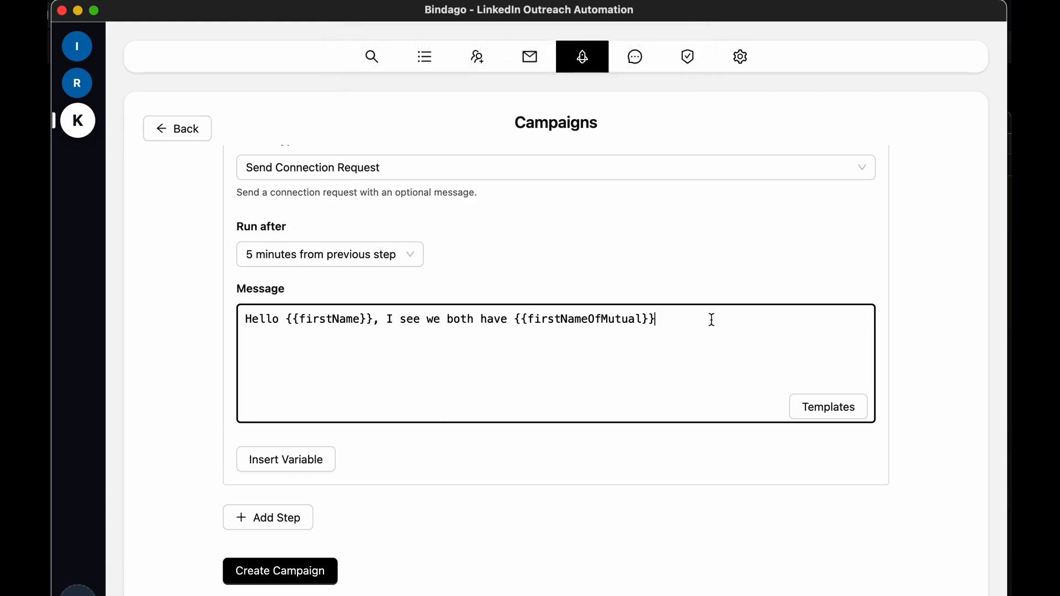
pyautogui.write('in our network.')
pyautogui.write('Would love to connect.')
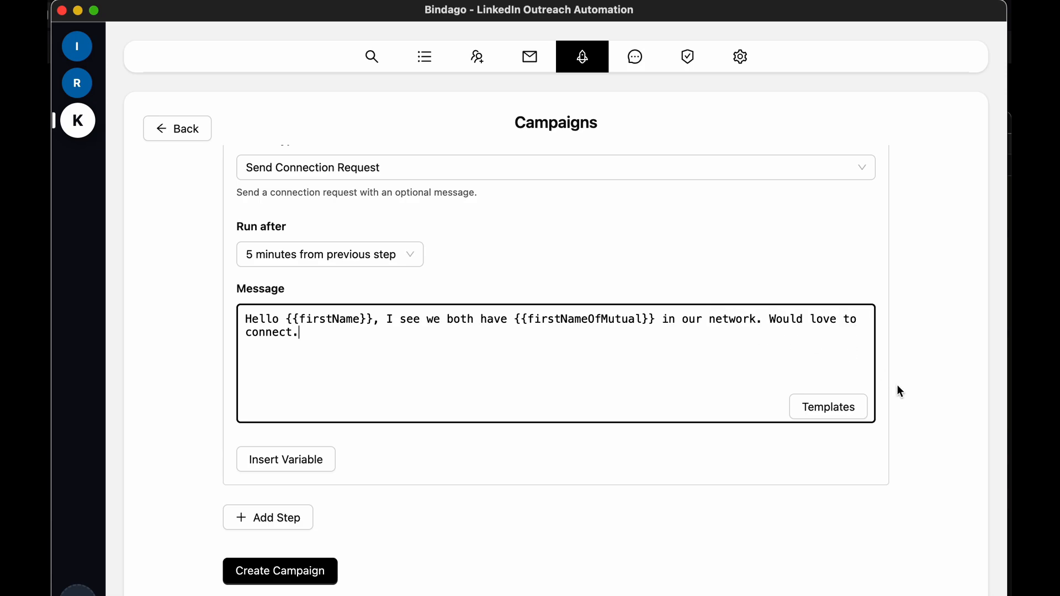
# Add a third campaign step for sending a message and set it to run 2 days from the previous step
pyautogui.click(276, 517)
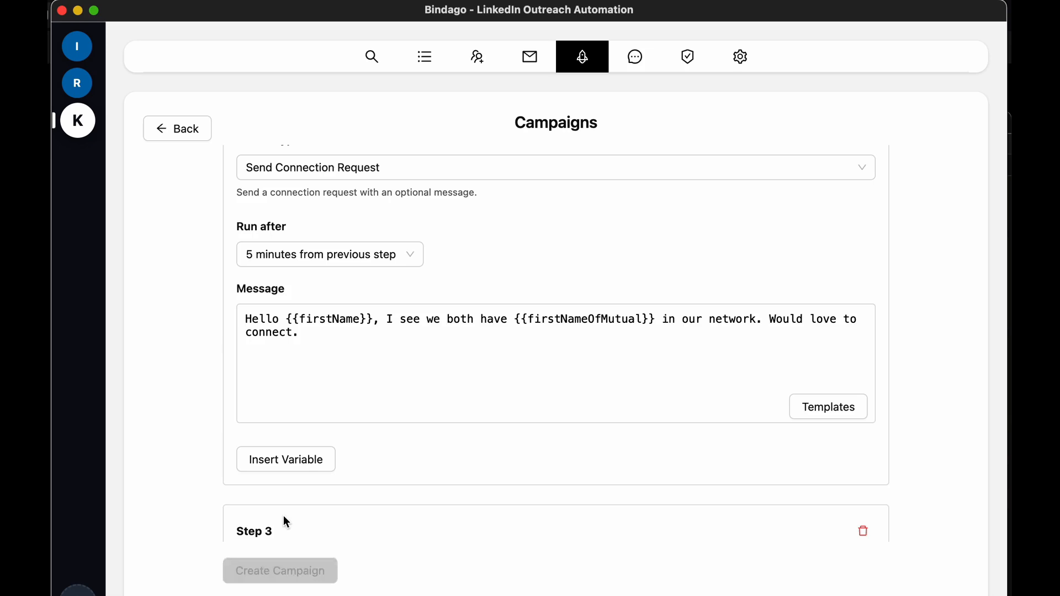
pyautogui.scroll(-1, 490, 468)
pyautogui.scroll(-5, 490, 468)
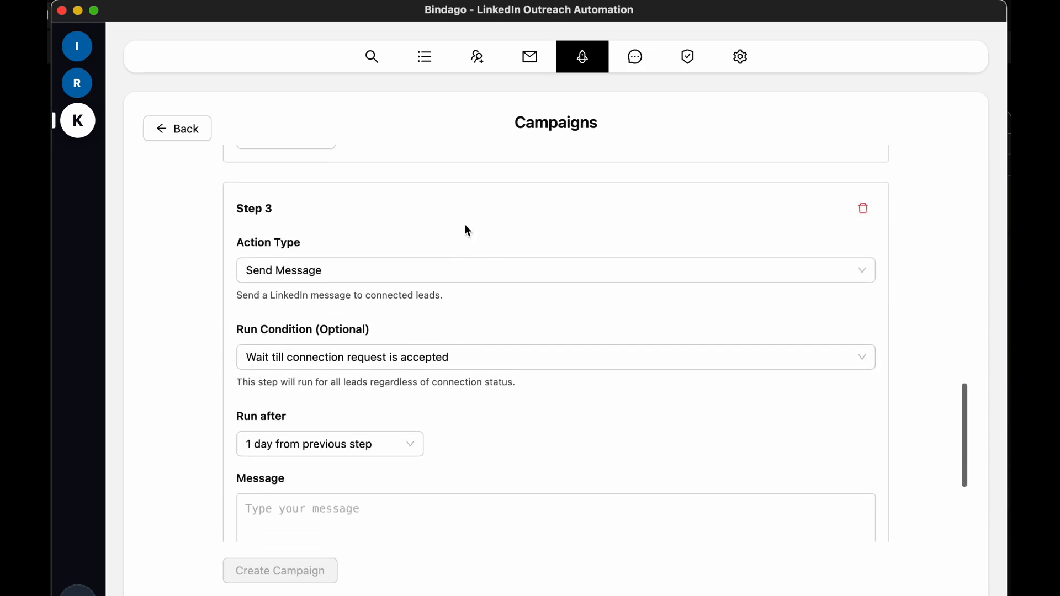
pyautogui.click(401, 369)
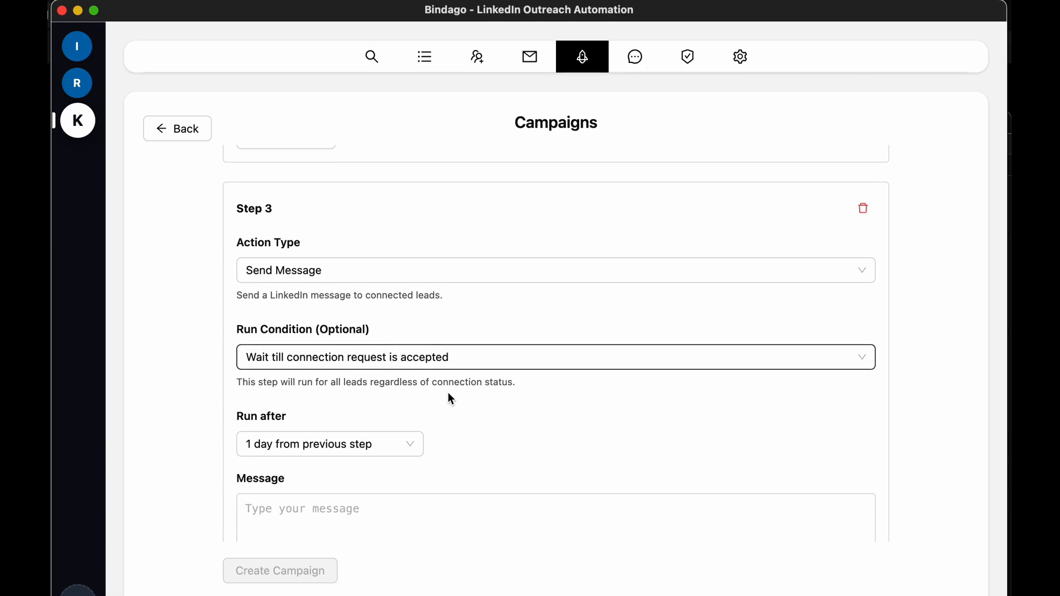
pyautogui.scroll(-3, 449, 396)
pyautogui.click(399, 295)
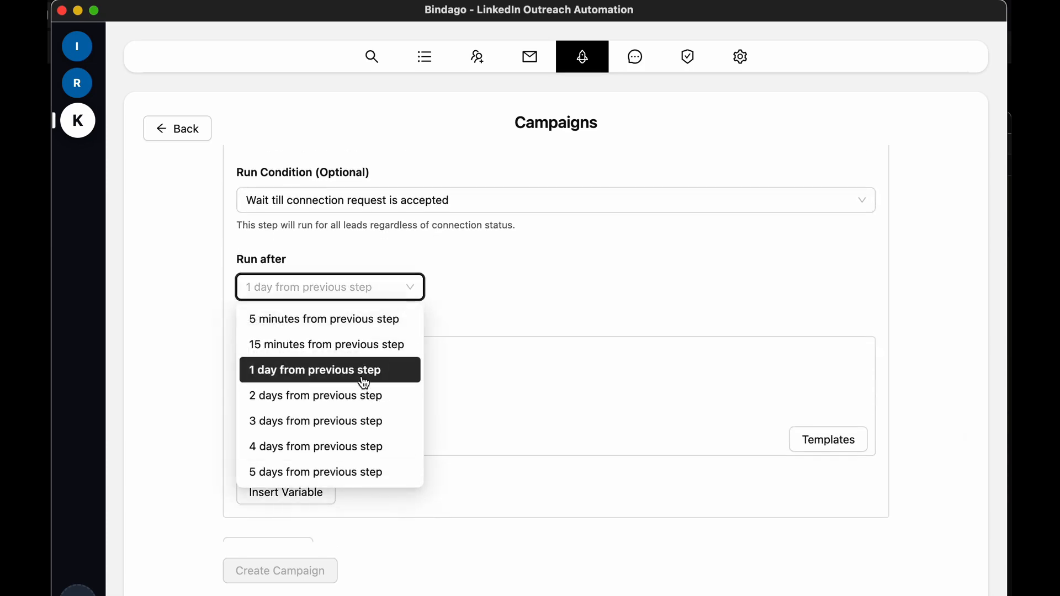
pyautogui.click(346, 396)
# Begin the Step 3 message with "Hello {{firstName}}, thank you for connecting with me", inserting the First Name variable
pyautogui.click(424, 382)
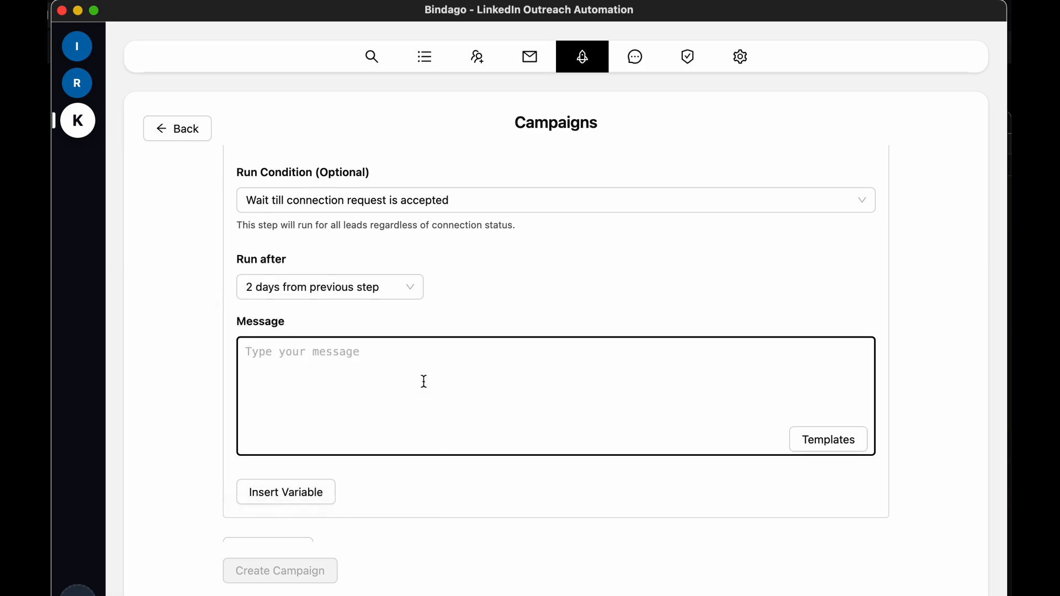
pyautogui.write('Hello')
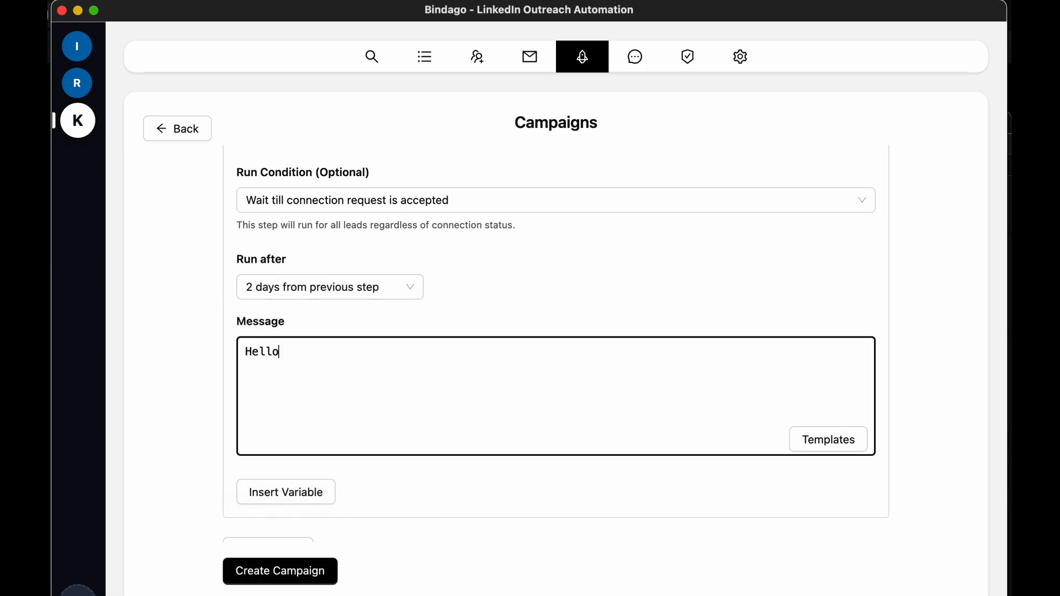
pyautogui.click(330, 492)
pyautogui.click(308, 315)
pyautogui.write(', thank yo')
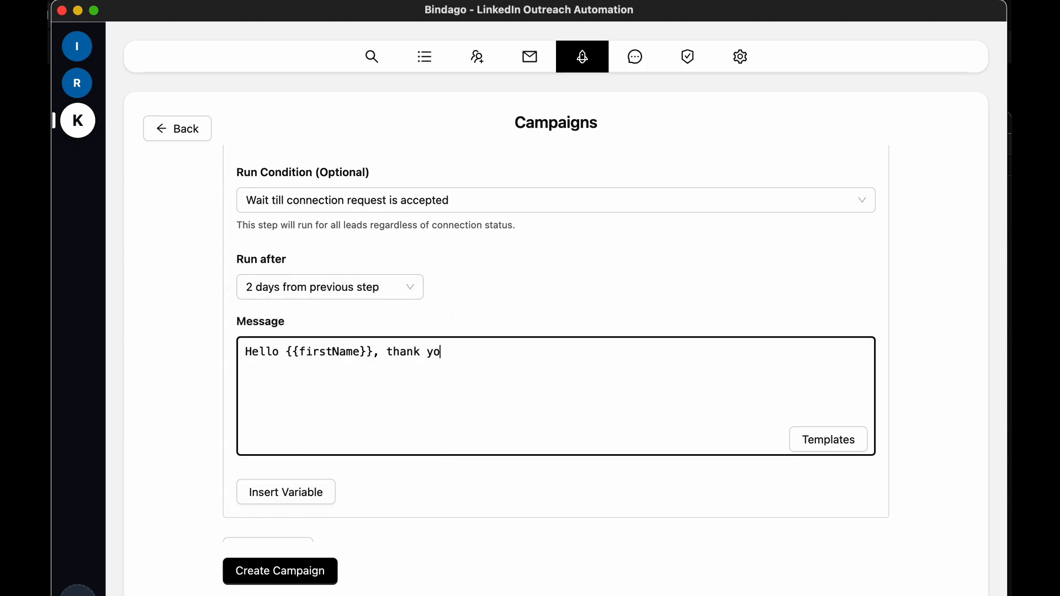
pyautogui.write('u for connecting with m')
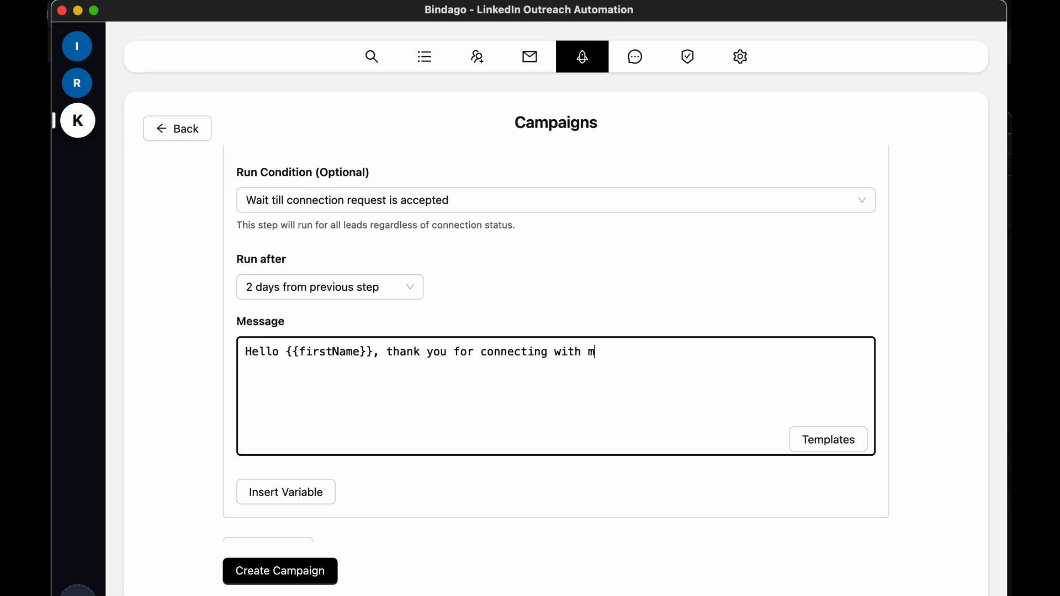
pyautogui.write('e. Would you')
# Complete the Step 3 message with ". Are you currently looking for solutions in recruitment automation?"
pyautogui.press('BackSpace')
pyautogui.press('BackSpace')
pyautogui.press('BackSpace')
pyautogui.press('BackSpace')
pyautogui.press('BackSpace')
pyautogui.press('BackSpace')
pyautogui.press('BackSpace')
pyautogui.press('BackSpace')
pyautogui.press('BackSpace')
pyautogui.write('Are yuou currently ')
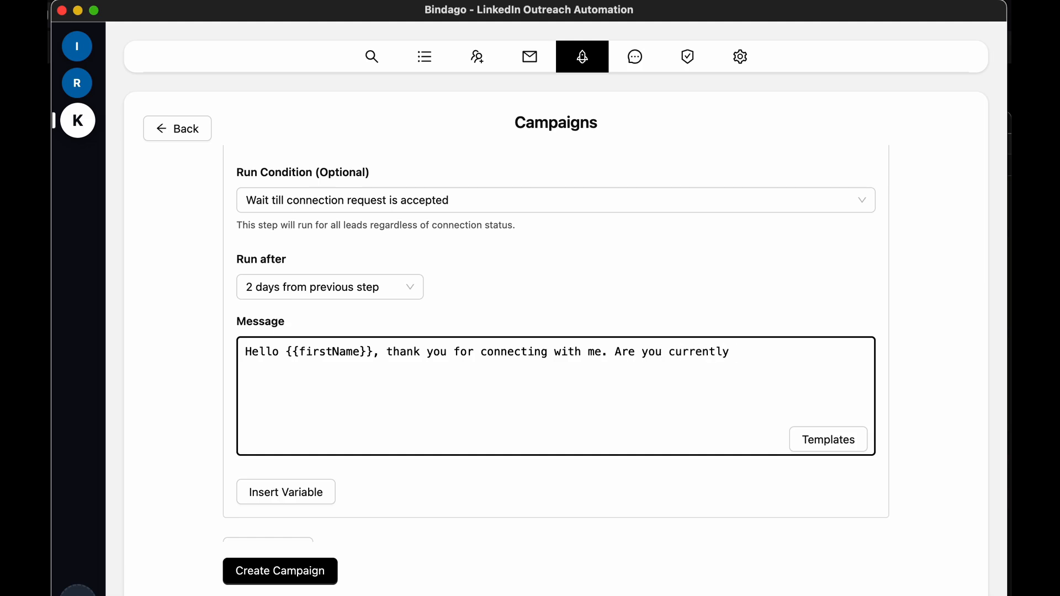
pyautogui.write('looking for solutions ')
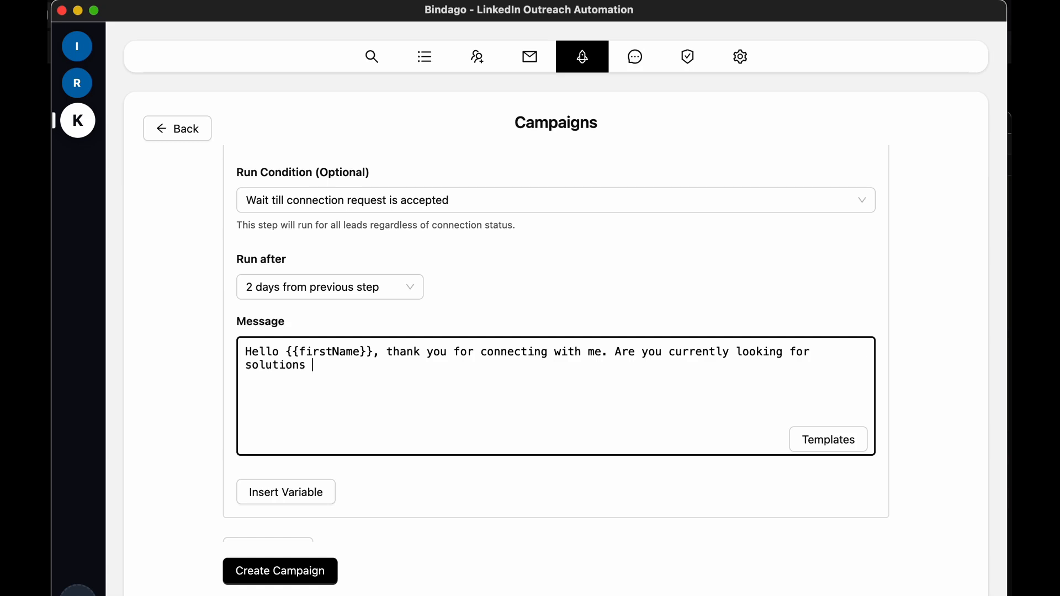
pyautogui.write('in recruitment automatio')
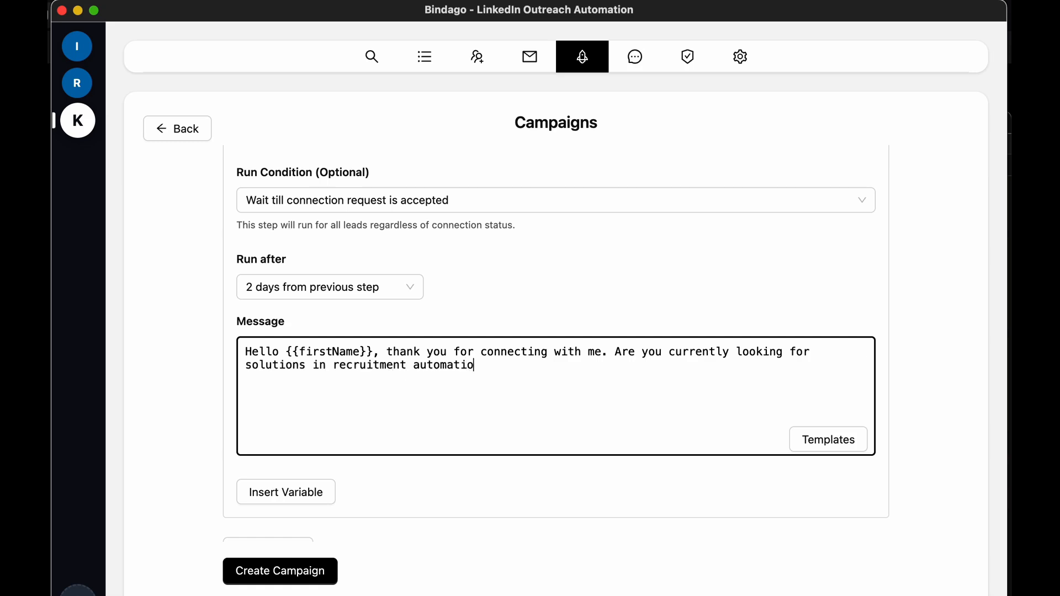
pyautogui.write('n?')
# Add a fourth campaign step for sending a message and set it to run 3 days from the previous step
pyautogui.scroll(-2, 491, 519)
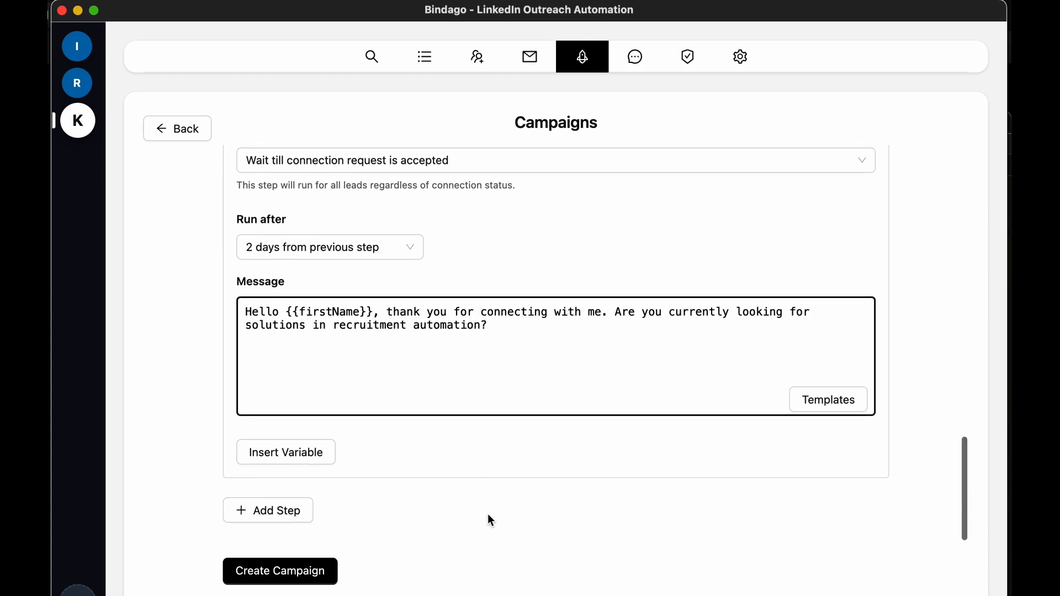
pyautogui.click(293, 519)
pyautogui.scroll(-5, 627, 454)
pyautogui.scroll(-6, 627, 454)
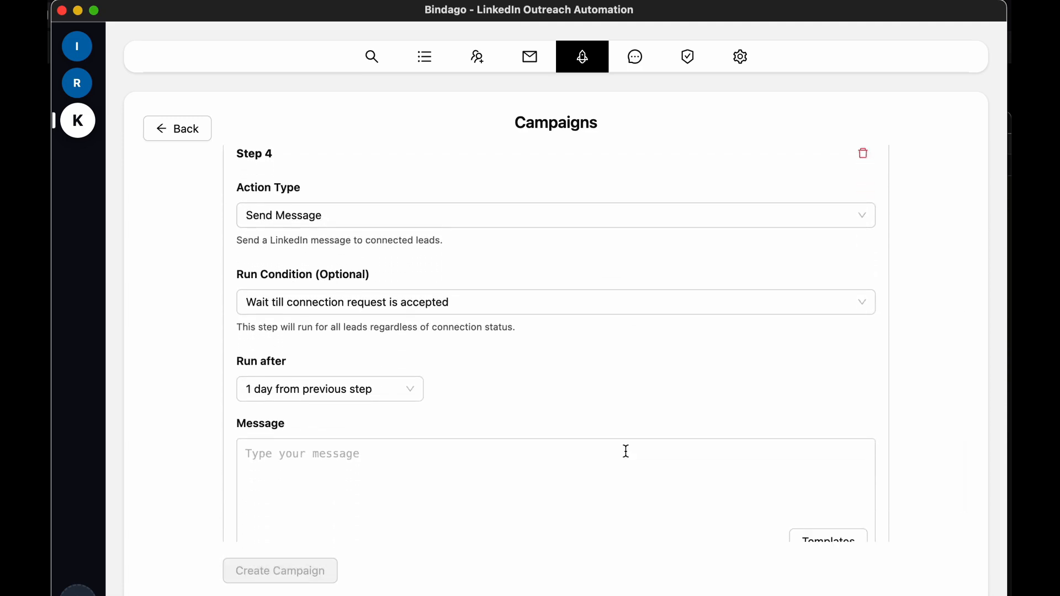
pyautogui.click(392, 389)
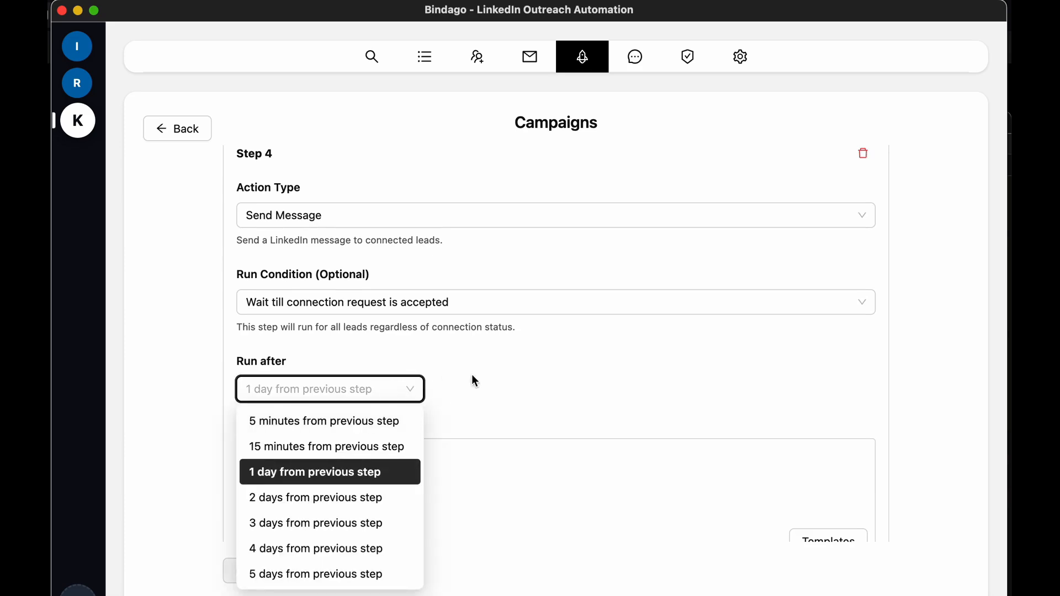
pyautogui.click(312, 524)
# Begin the Step 4 message with "Hello, is this something you are looking for"
pyautogui.scroll(-5, 558, 396)
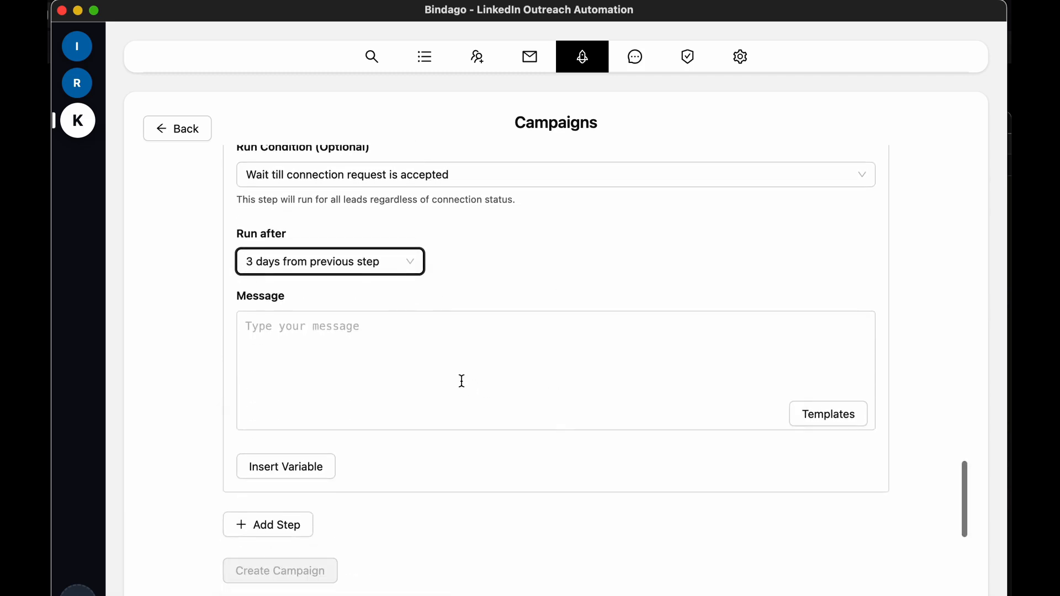
pyautogui.click(462, 380)
pyautogui.write('Hello')
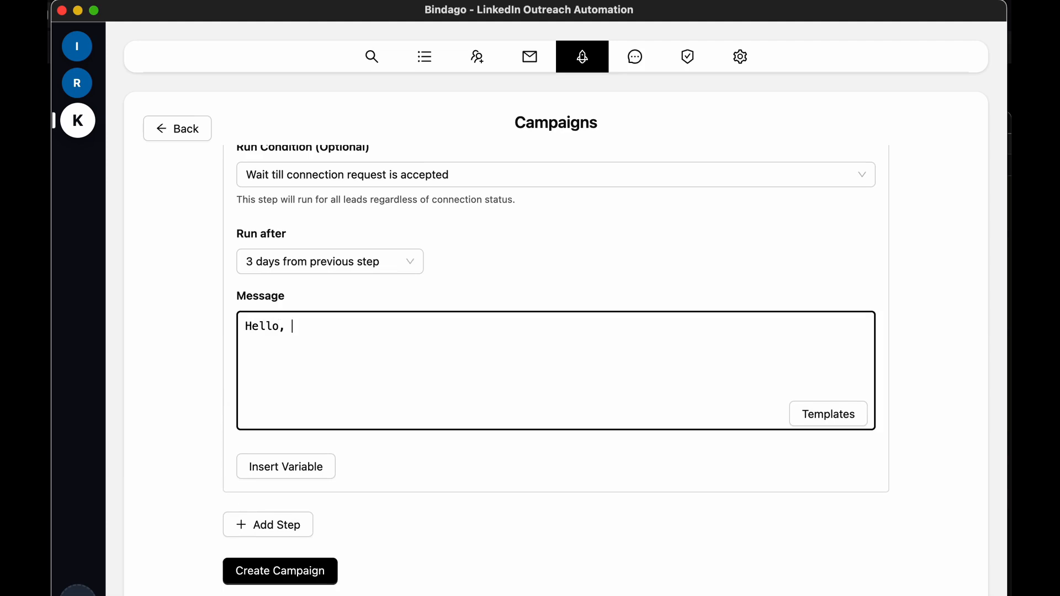
pyautogui.write(", I didn't get")
pyautogui.hotkey('alt', 'BackSpace')
pyautogui.hotkey('alt', 'BackSpace')
pyautogui.hotkey('alt', 'BackSpace')
pyautogui.write('s thi')
pyautogui.write('is this some')
pyautogui.write('thing you are lo')
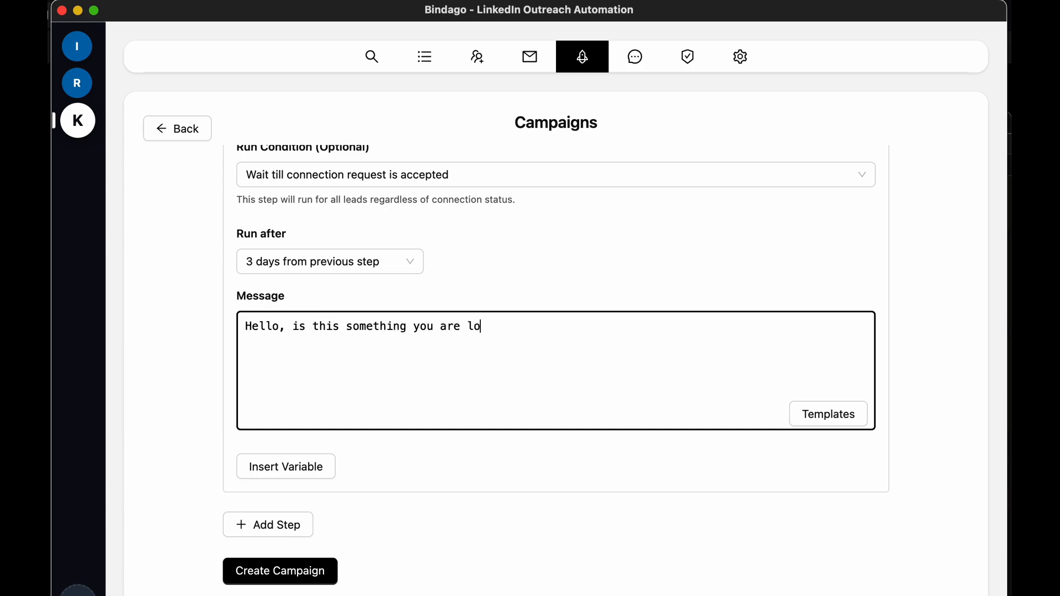
pyautogui.write('oking for? Just sending')
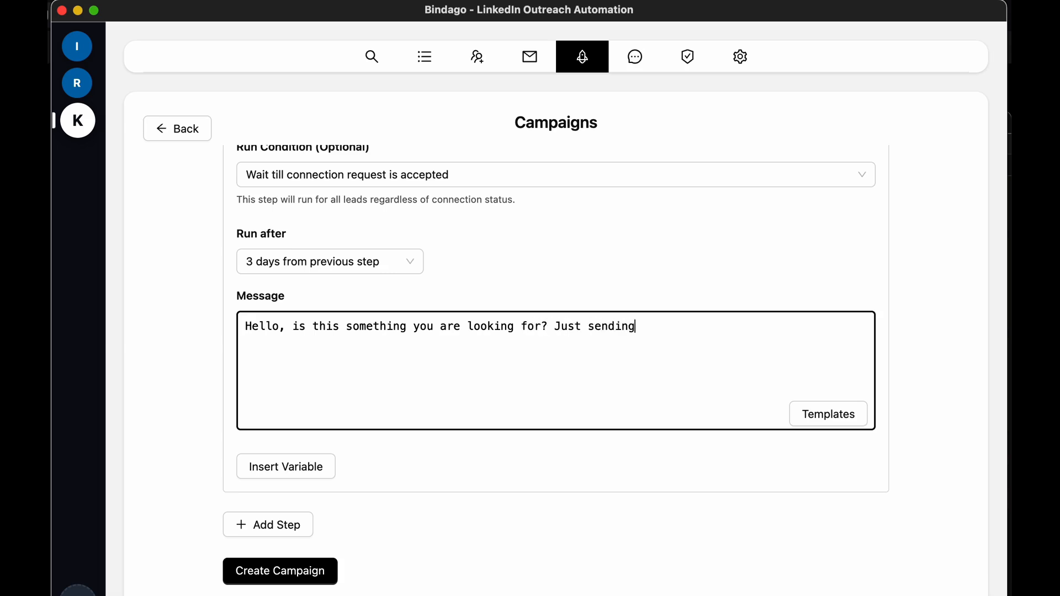
pyautogui.write(' this follow up since yo')
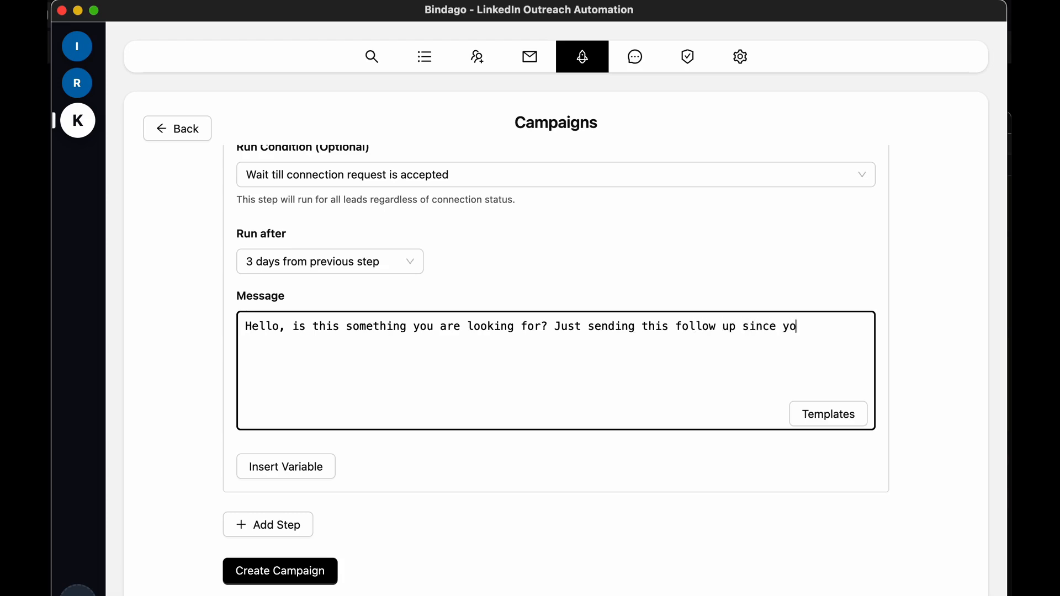
pyautogui.write("u didn't reply my ")
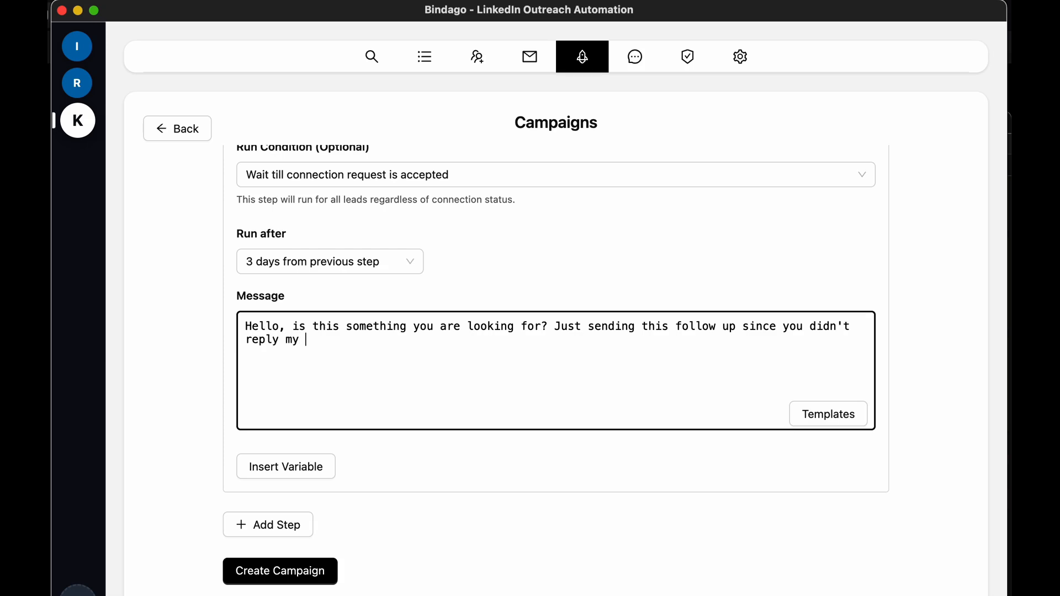
pyautogui.write('last message.')
# Review the action types, run conditions, delays and messages of the configured campaign steps
pyautogui.scroll(5, 363, 476)
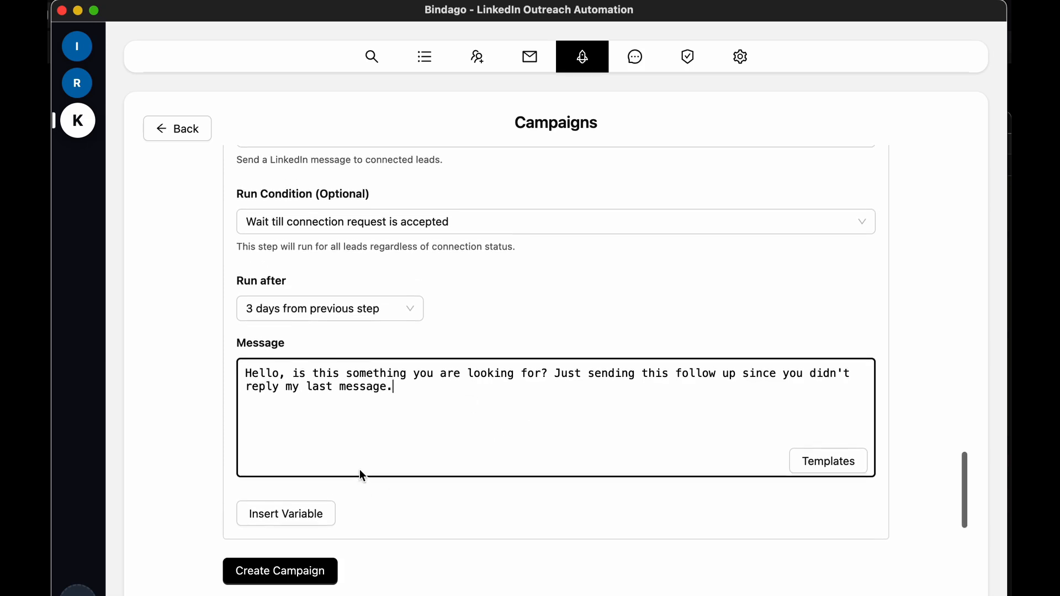
pyautogui.scroll(13, 362, 476)
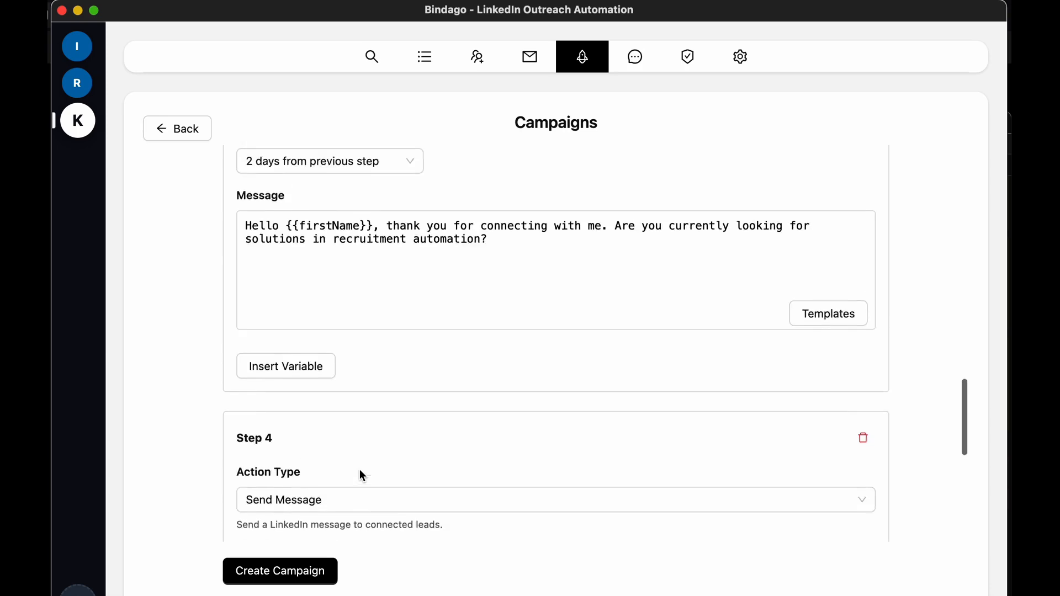
pyautogui.scroll(-13, 423, 443)
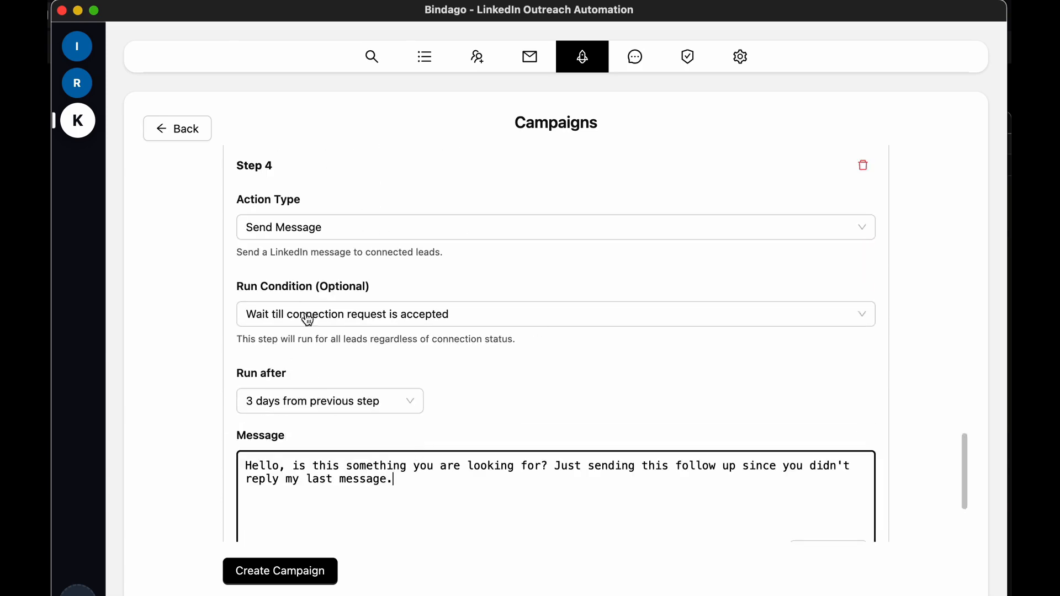
pyautogui.scroll(-4, 539, 369)
pyautogui.scroll(-2, 540, 372)
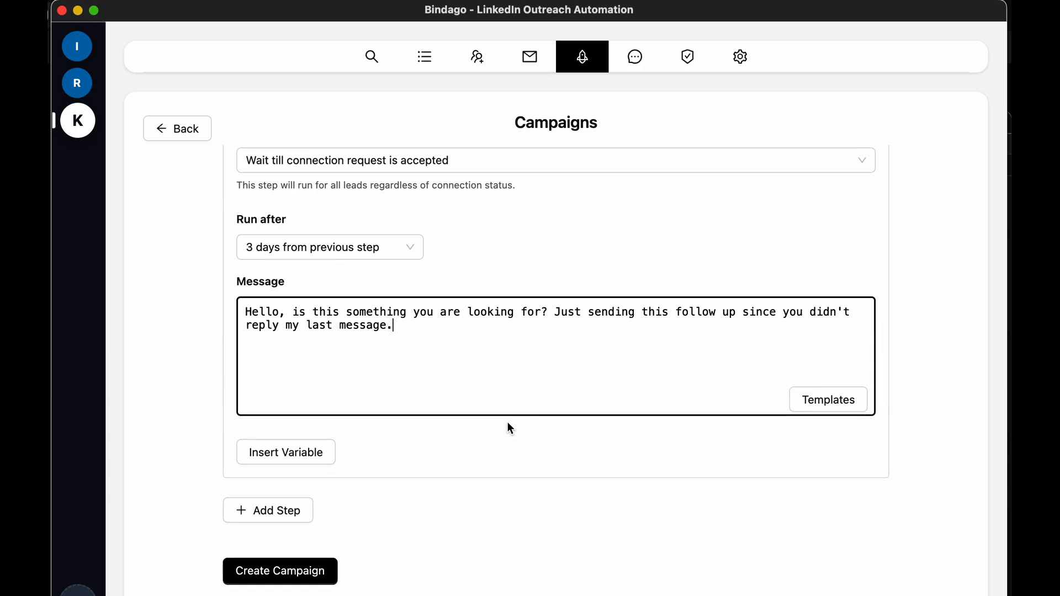
pyautogui.scroll(20, 714, 488)
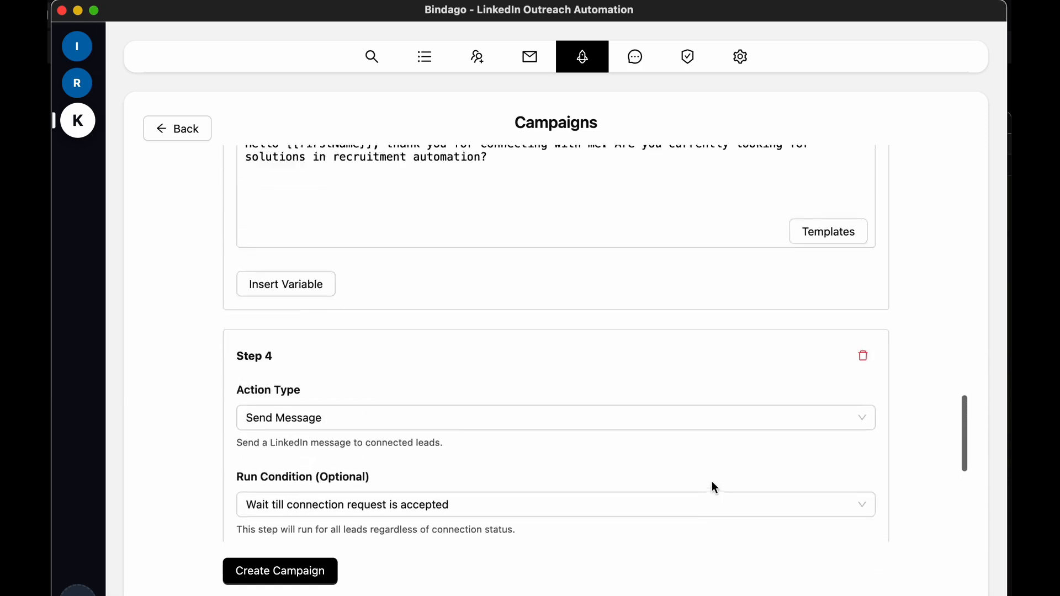
pyautogui.scroll(20, 715, 488)
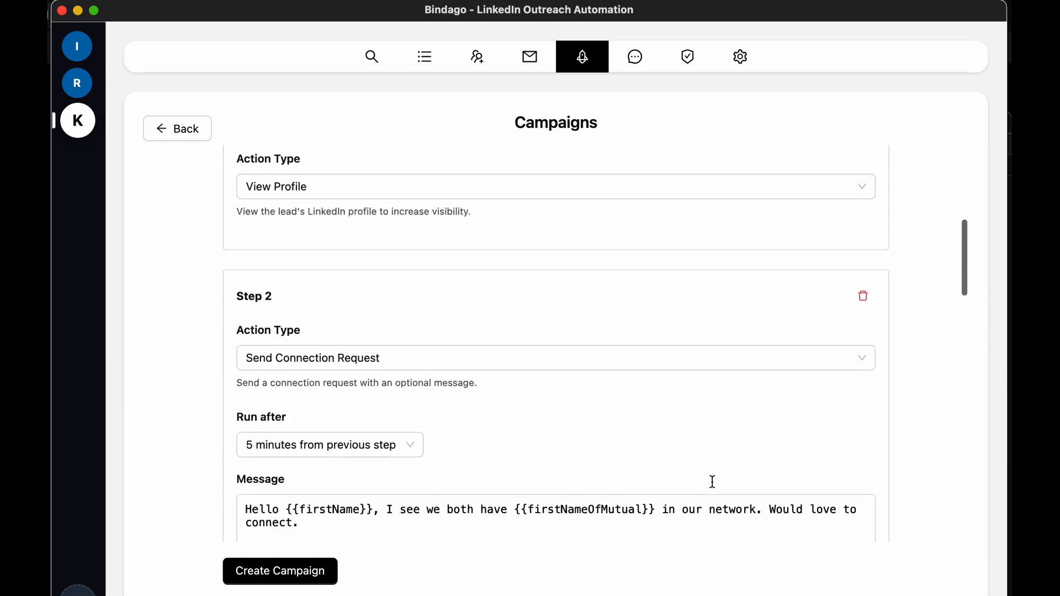
pyautogui.scroll(-20, 712, 483)
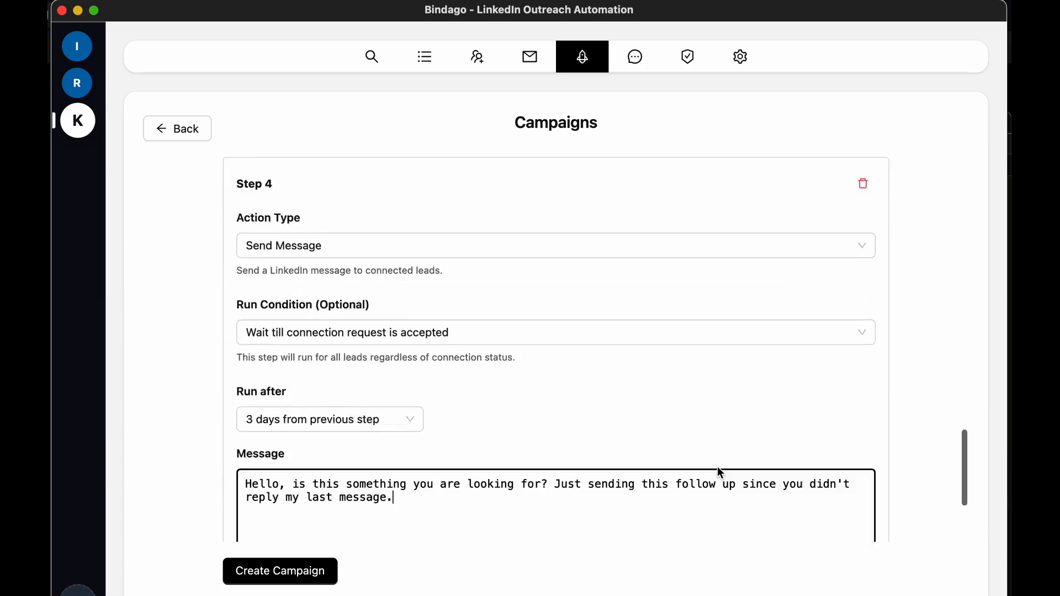
# Create the campaign and look over the leads and step sequence on its page
pyautogui.click(301, 574)
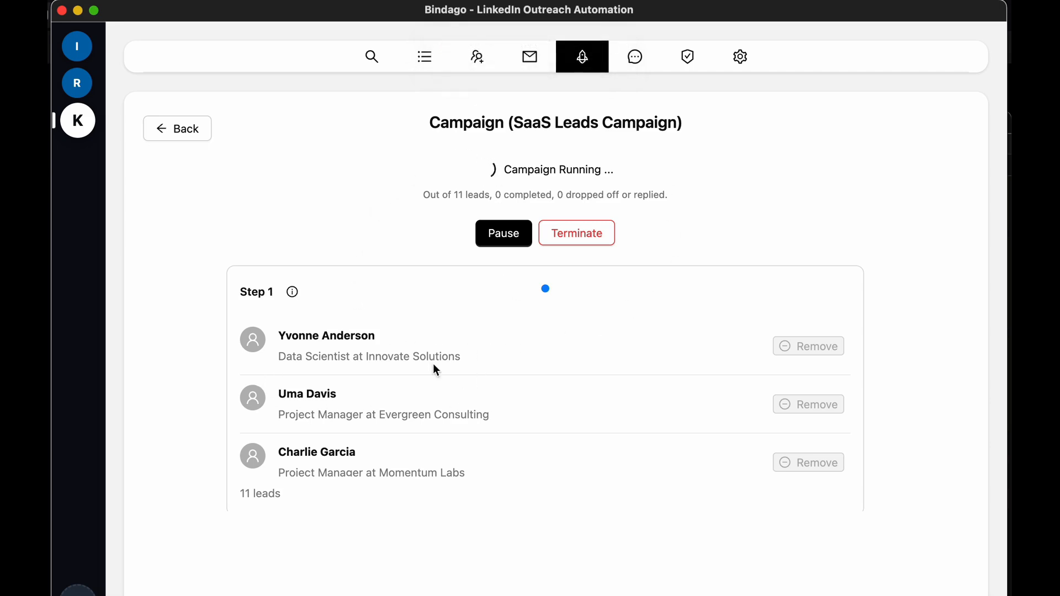
pyautogui.scroll(-2, 755, 392)
pyautogui.scroll(2, 754, 392)
pyautogui.scroll(-5, 930, 394)
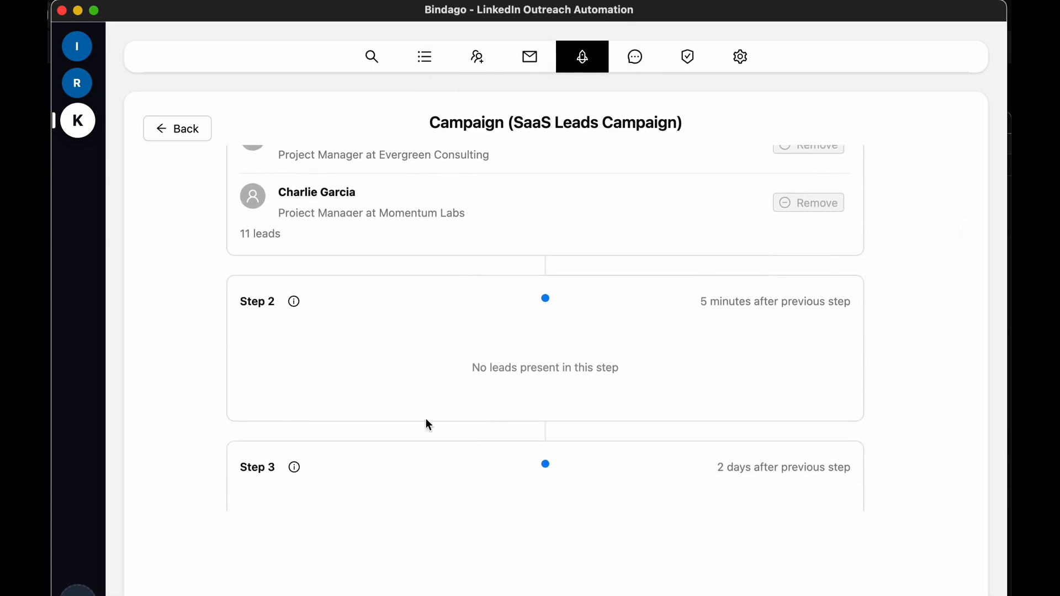
pyautogui.scroll(5, 598, 334)
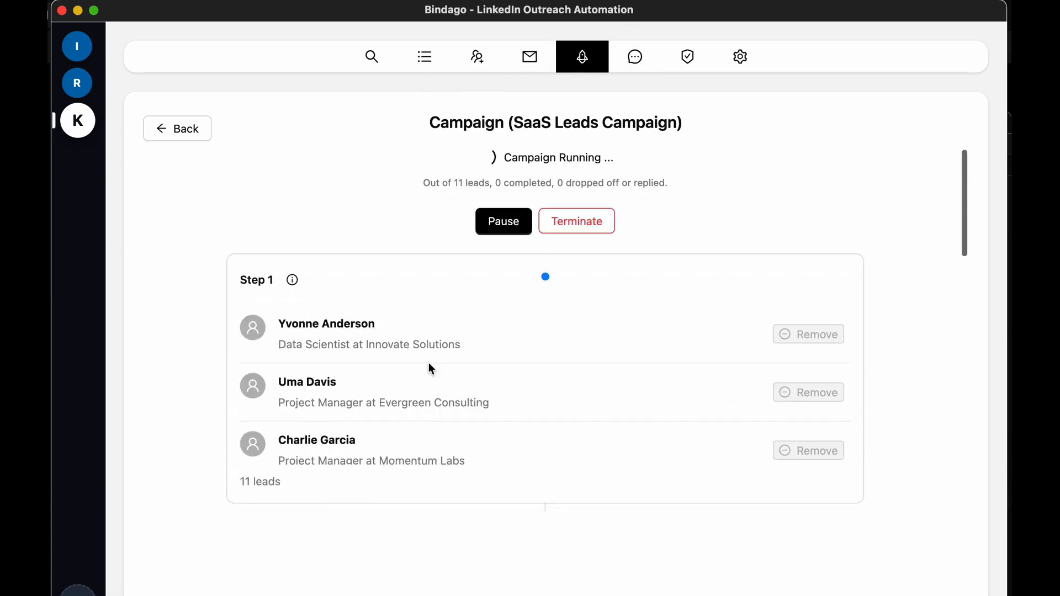